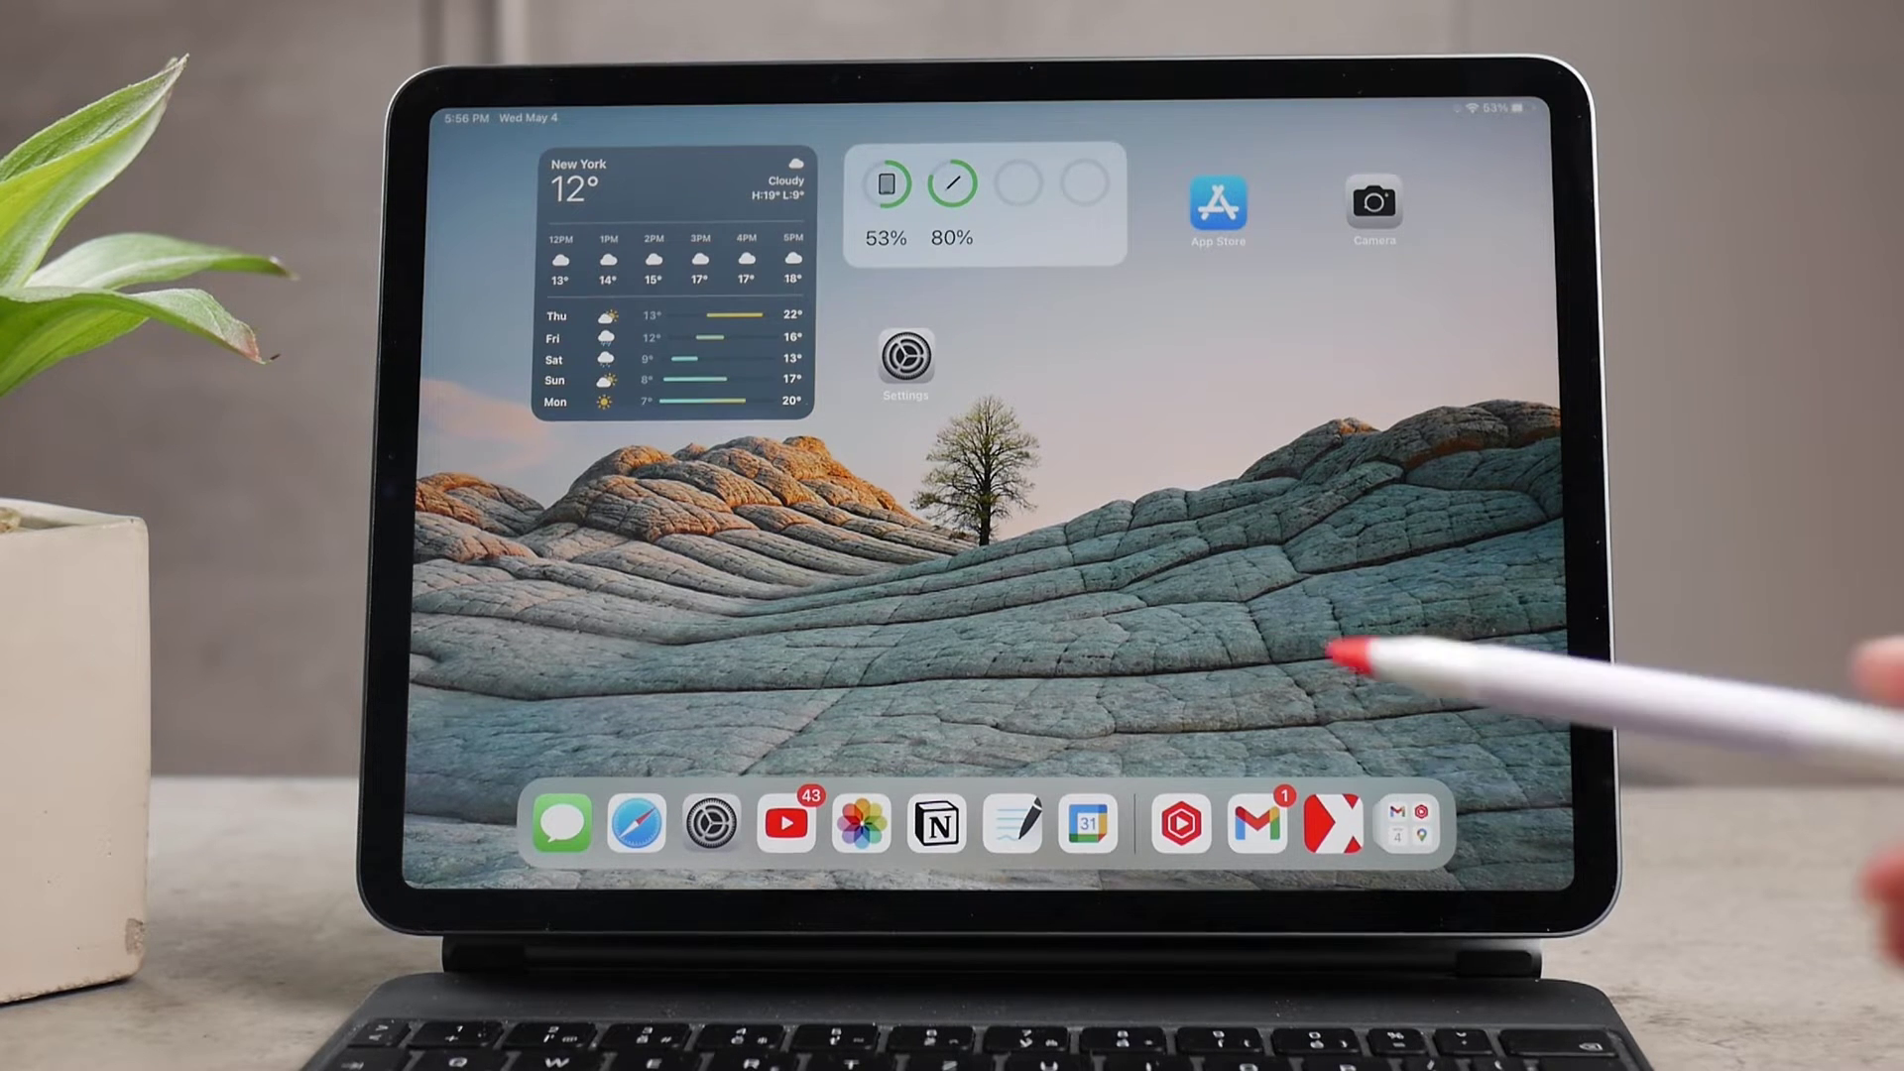
Launch YouTube Studio from the dock and go to the Content videos list.
click(1181, 823)
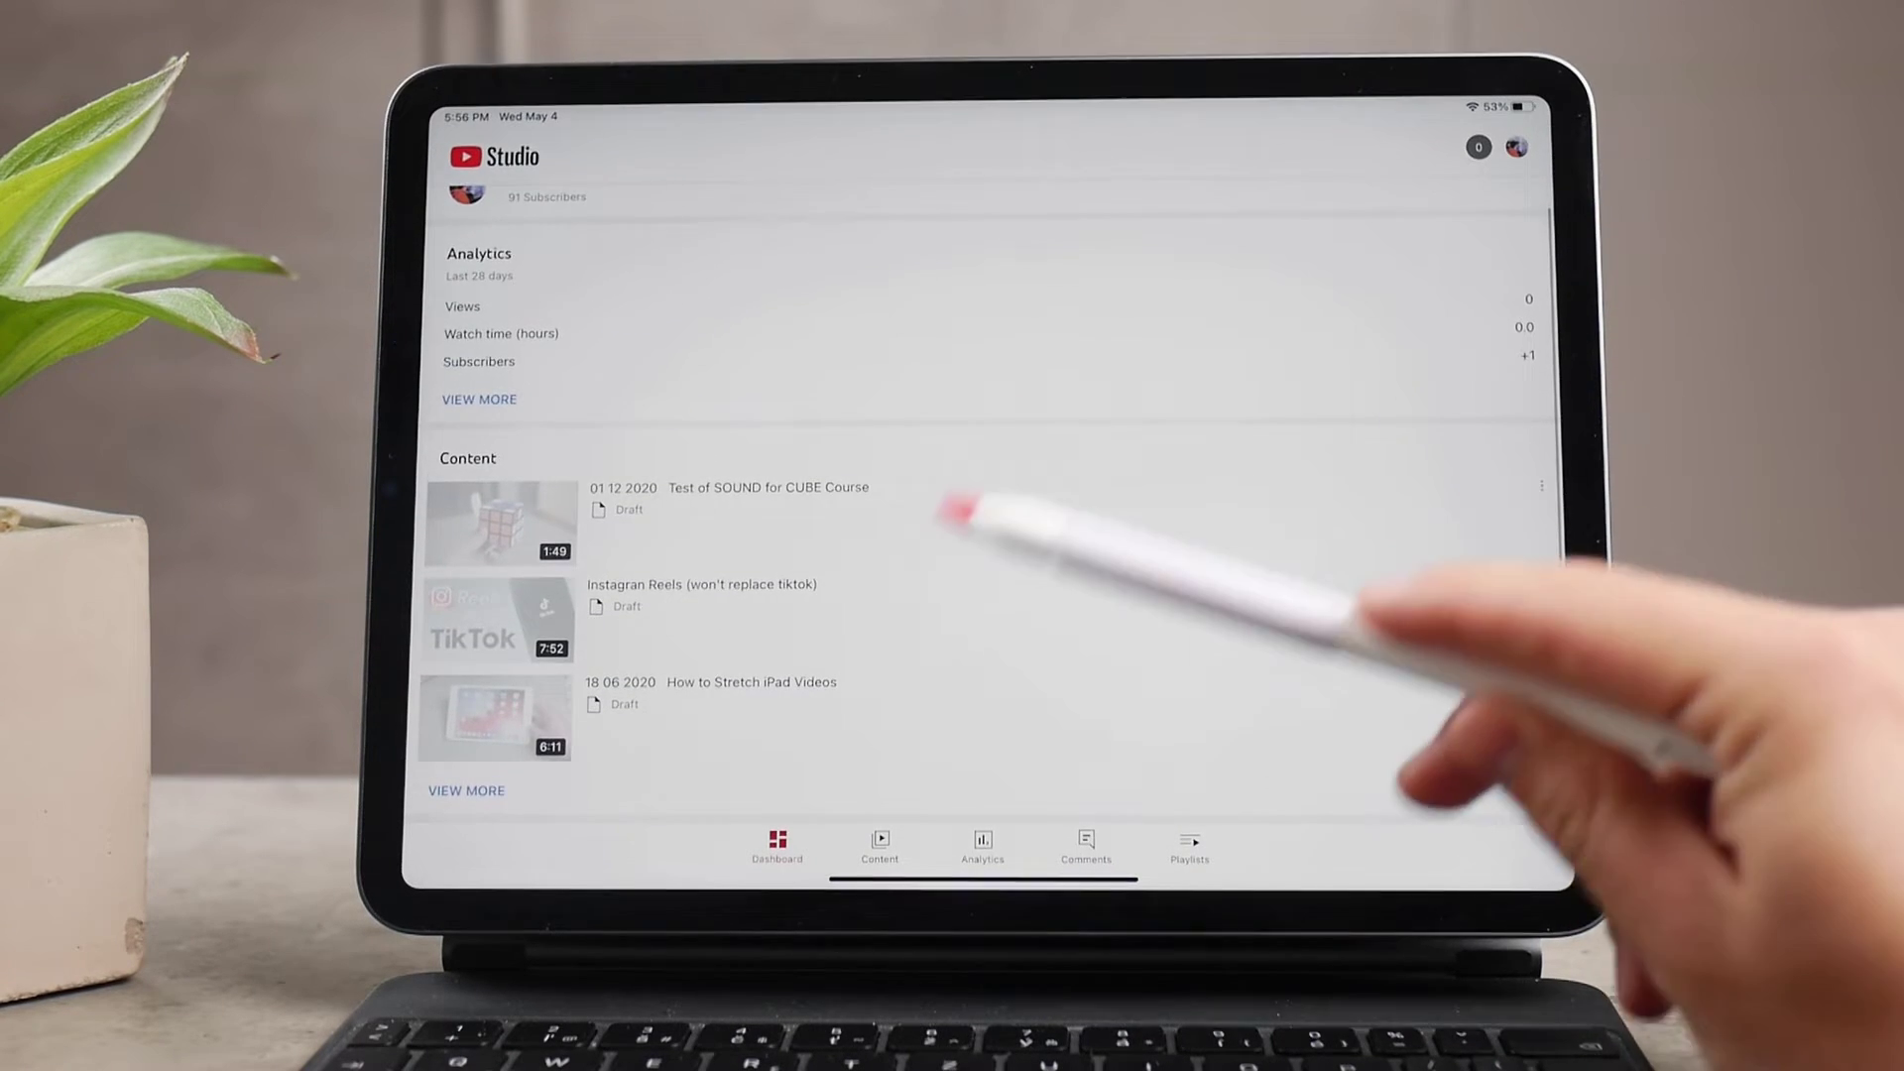
click(878, 843)
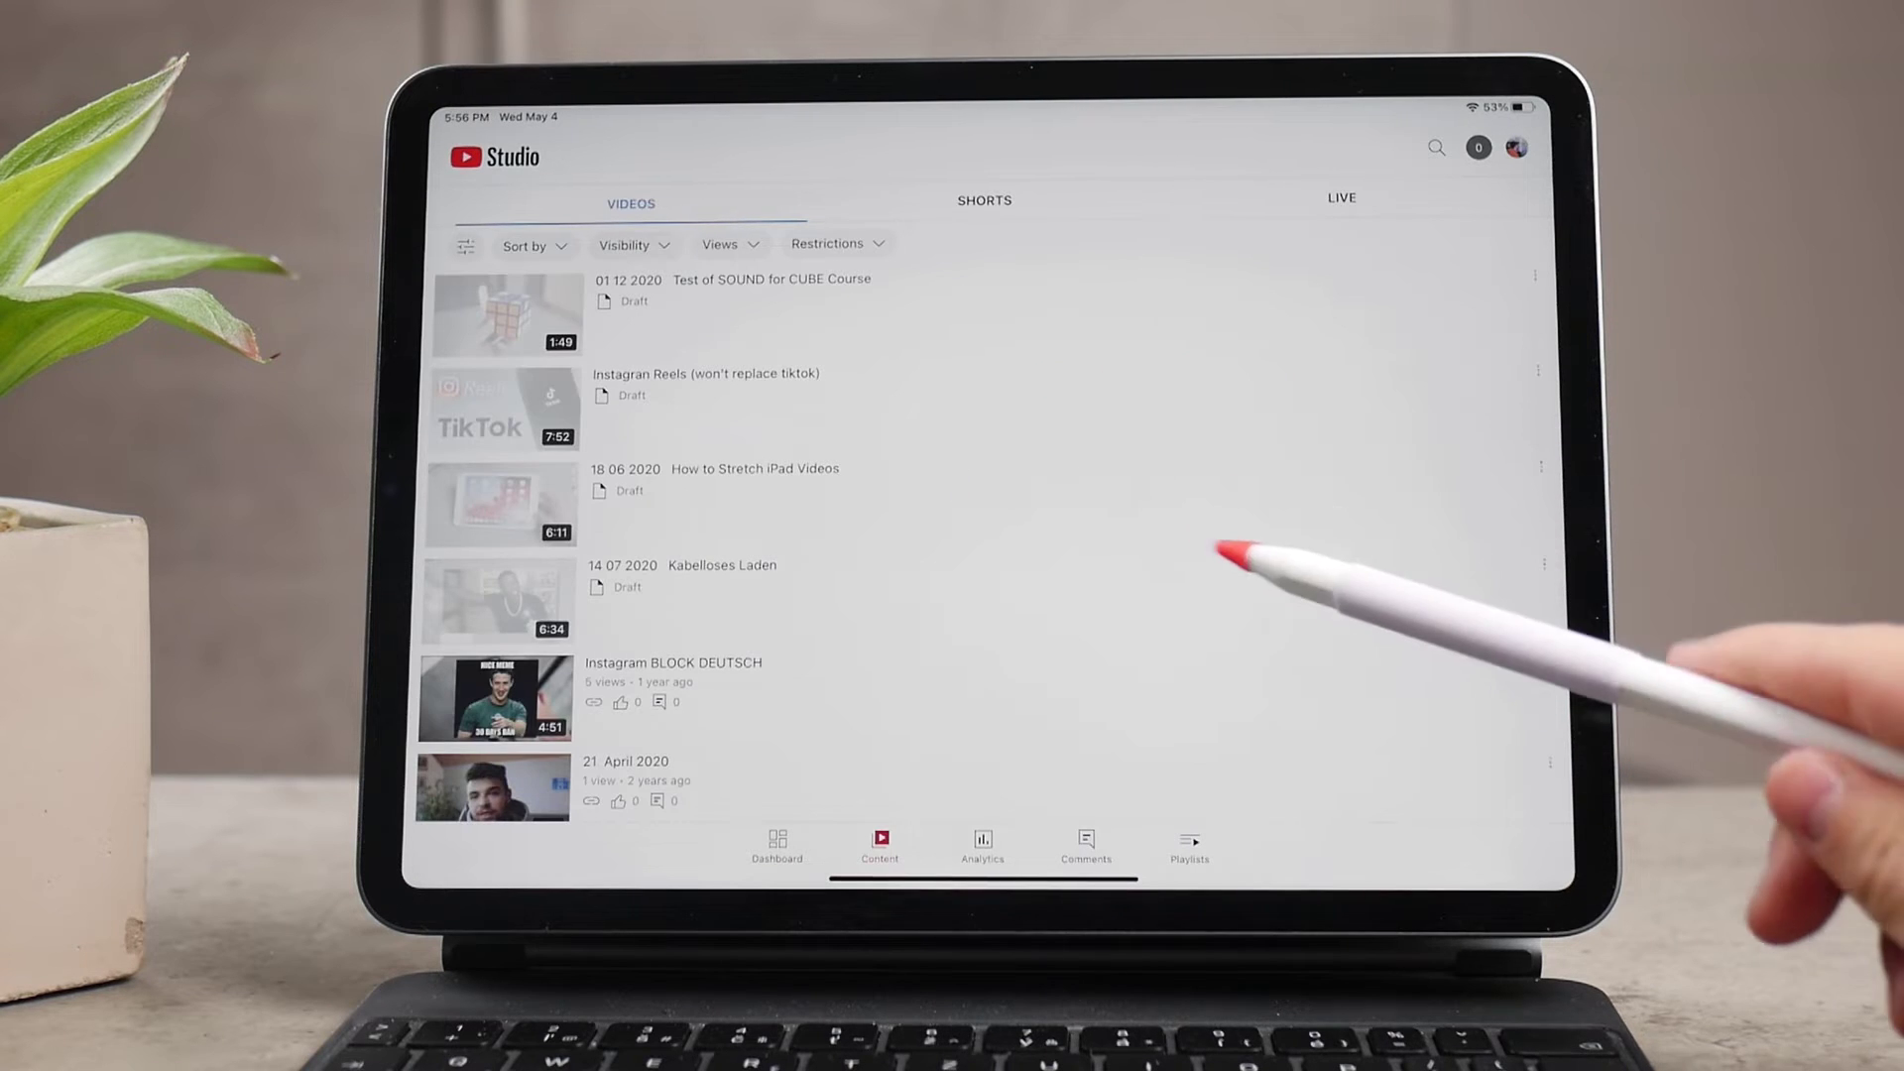
scroll(1309, 624, down, 2)
scroll(1310, 580, down, 3)
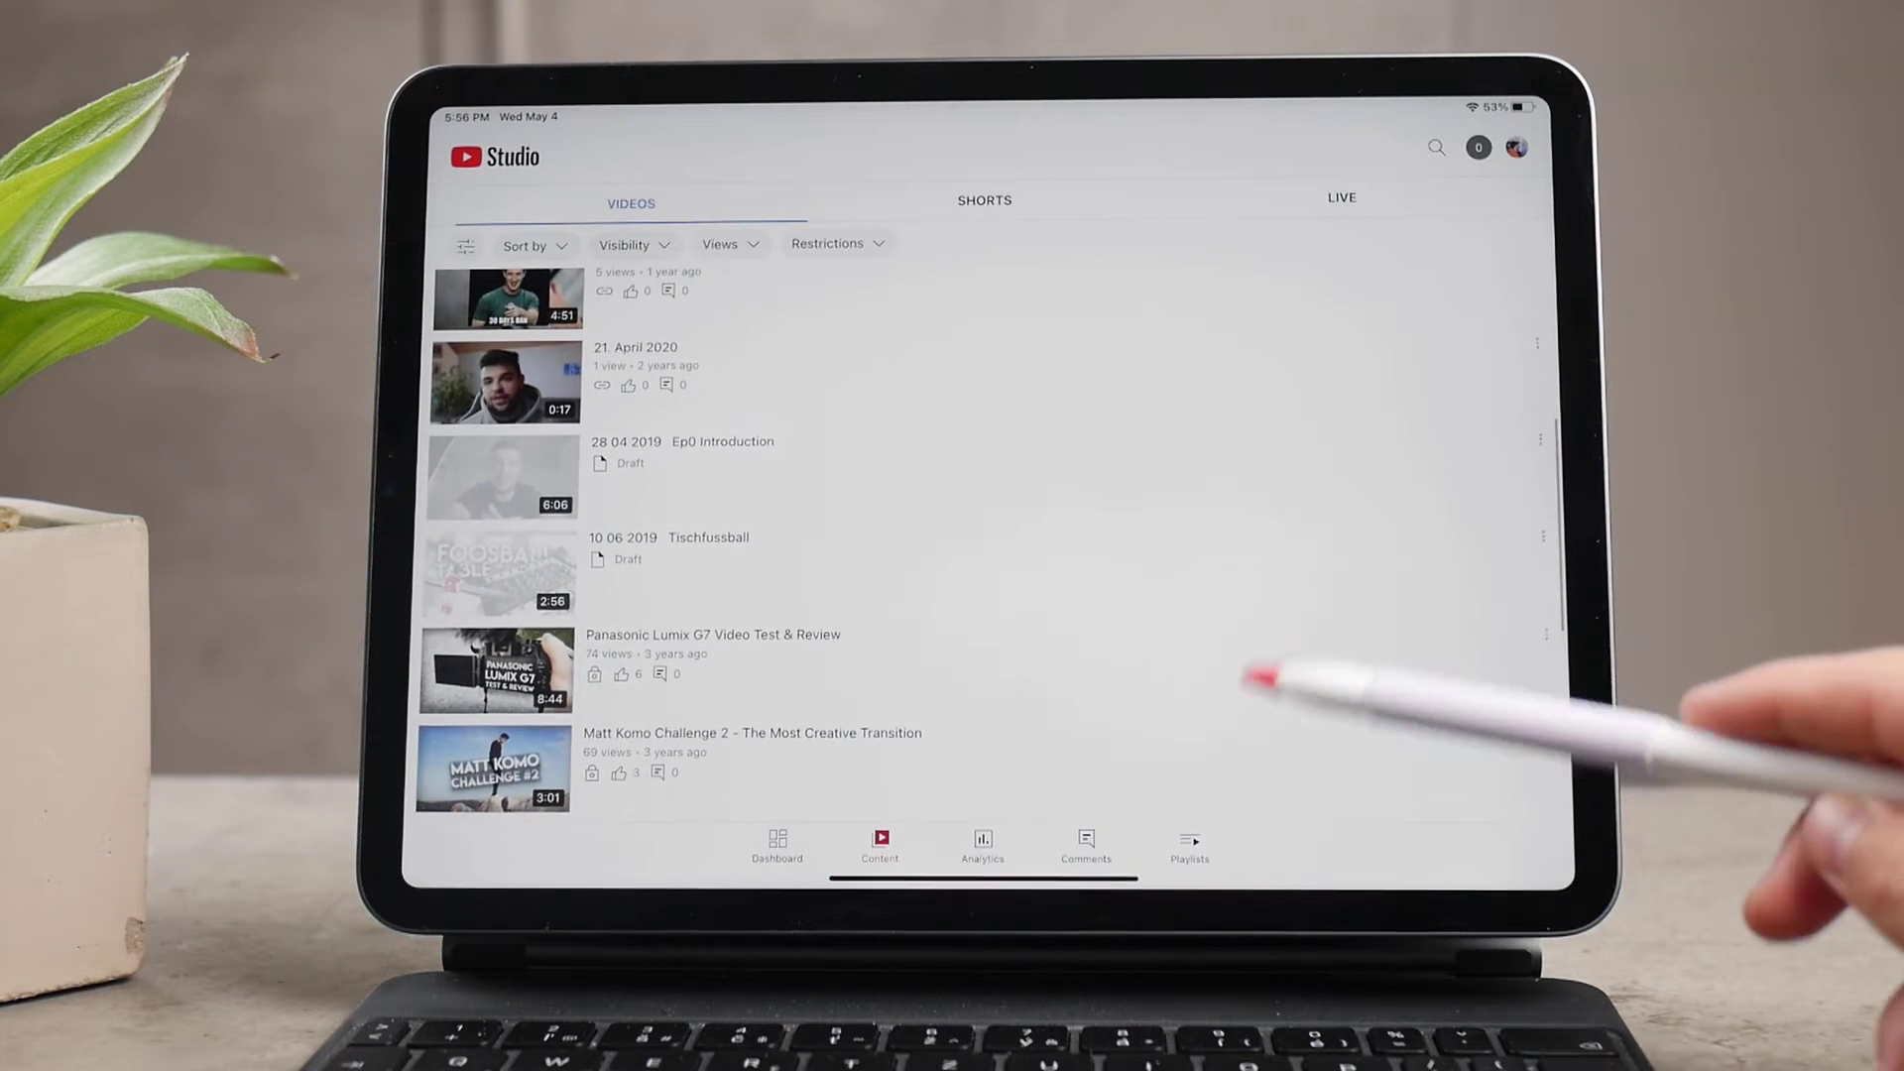
scroll(1324, 594, down, 3)
scroll(1324, 626, up, 6)
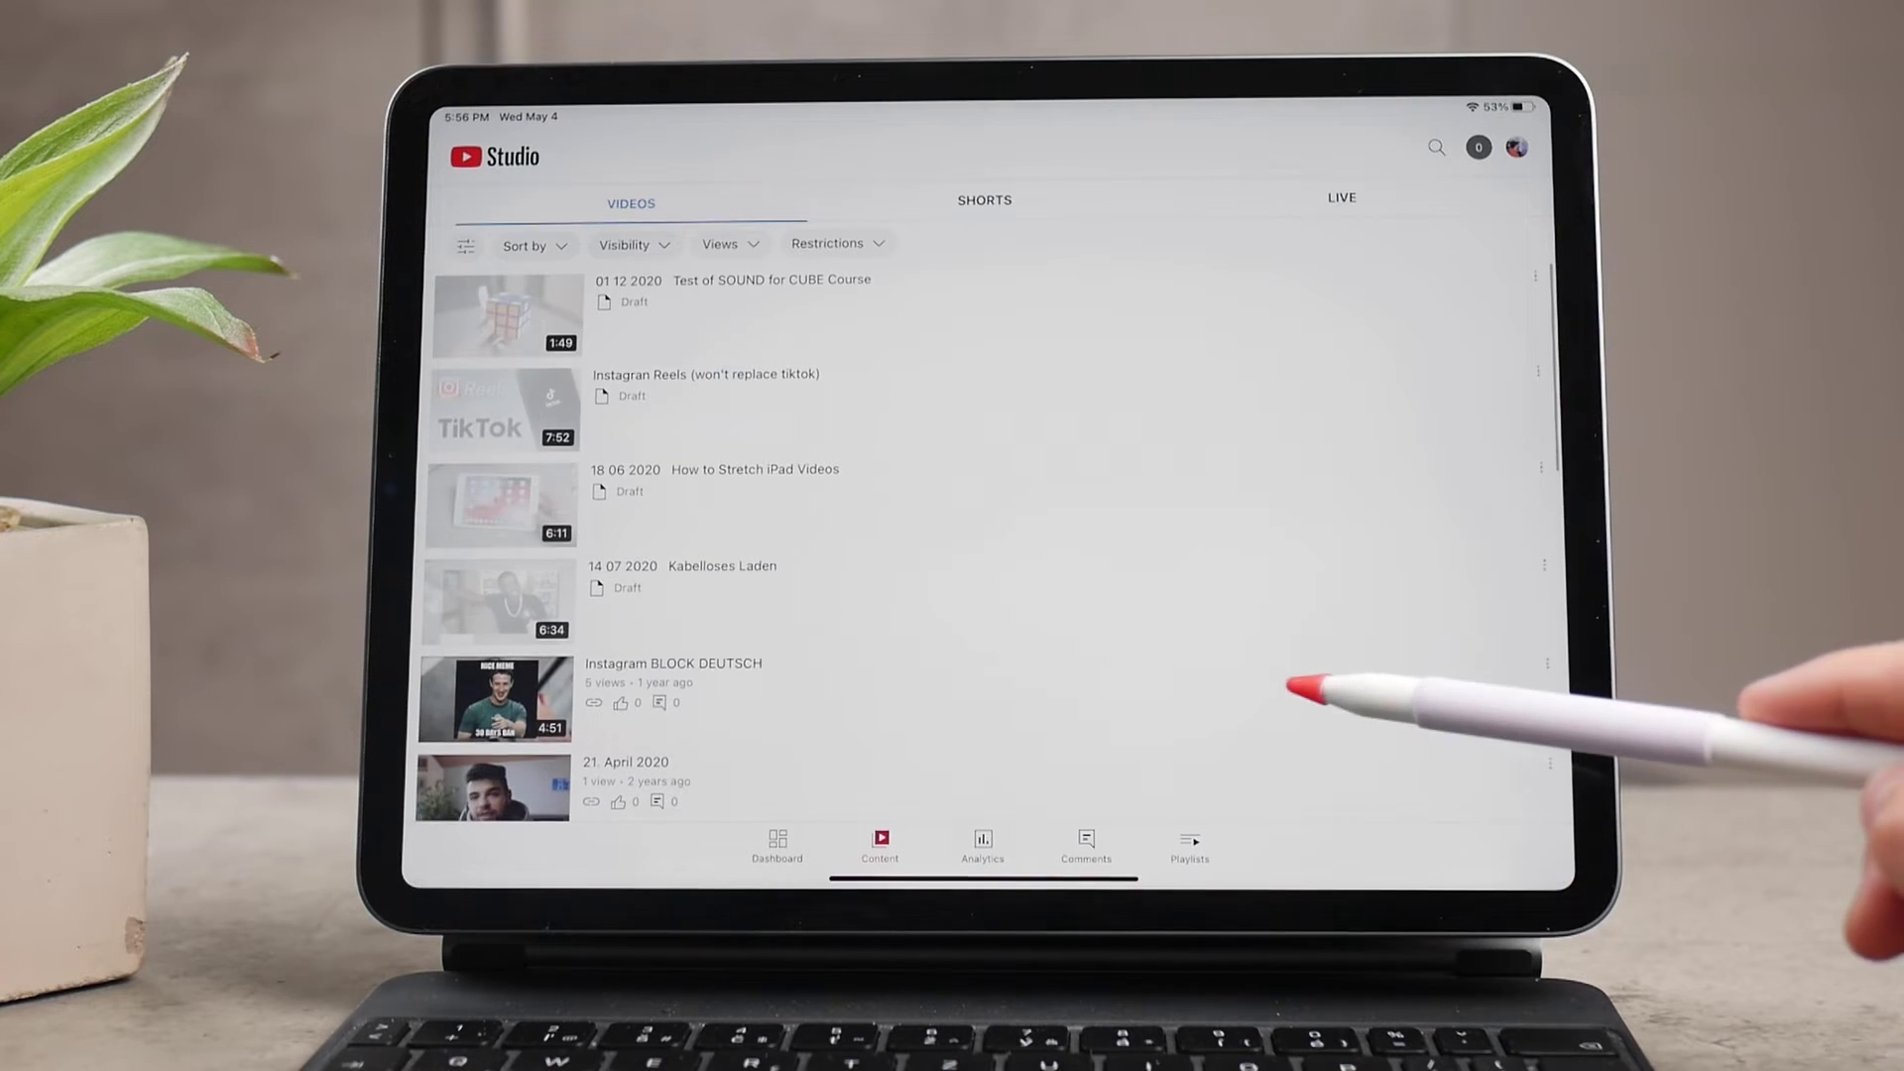
scroll(1309, 639, down, 2)
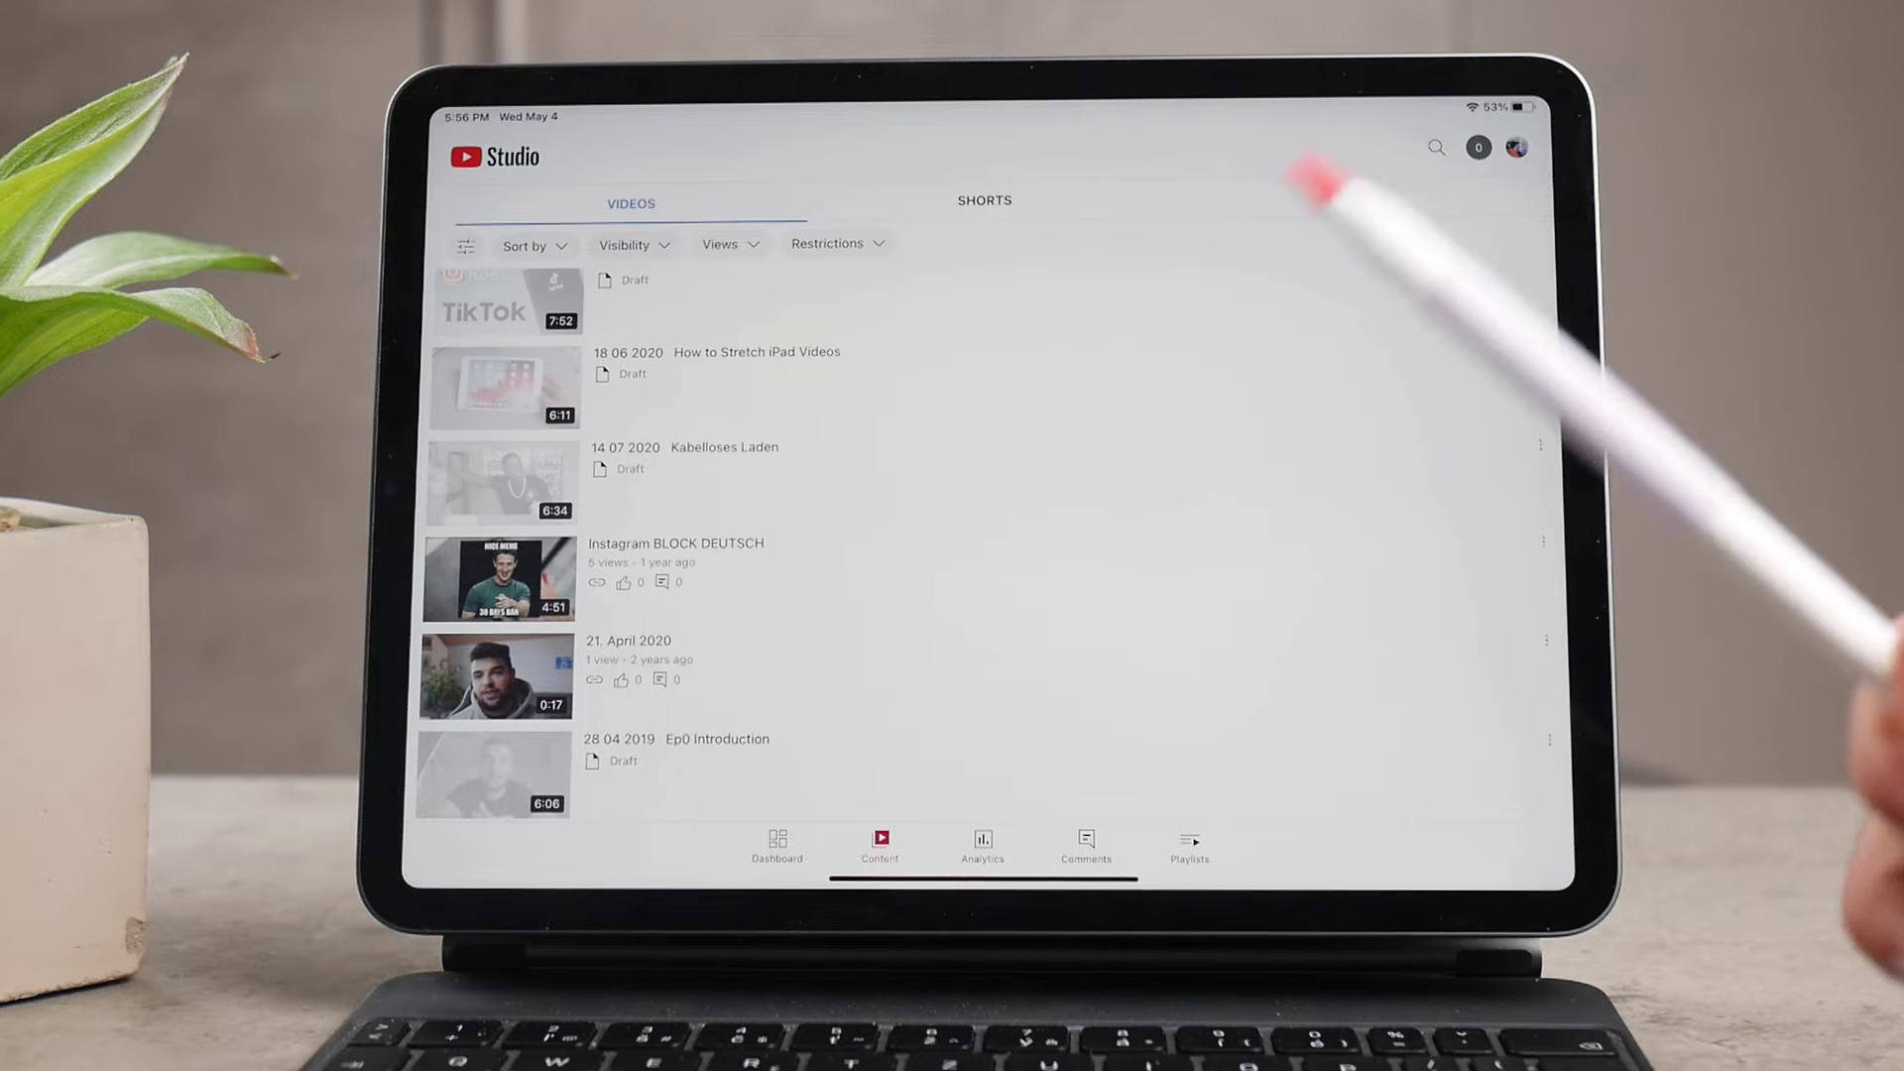
Open the Instagram BLOCK DEUTSCH video's detail page.
click(1368, 520)
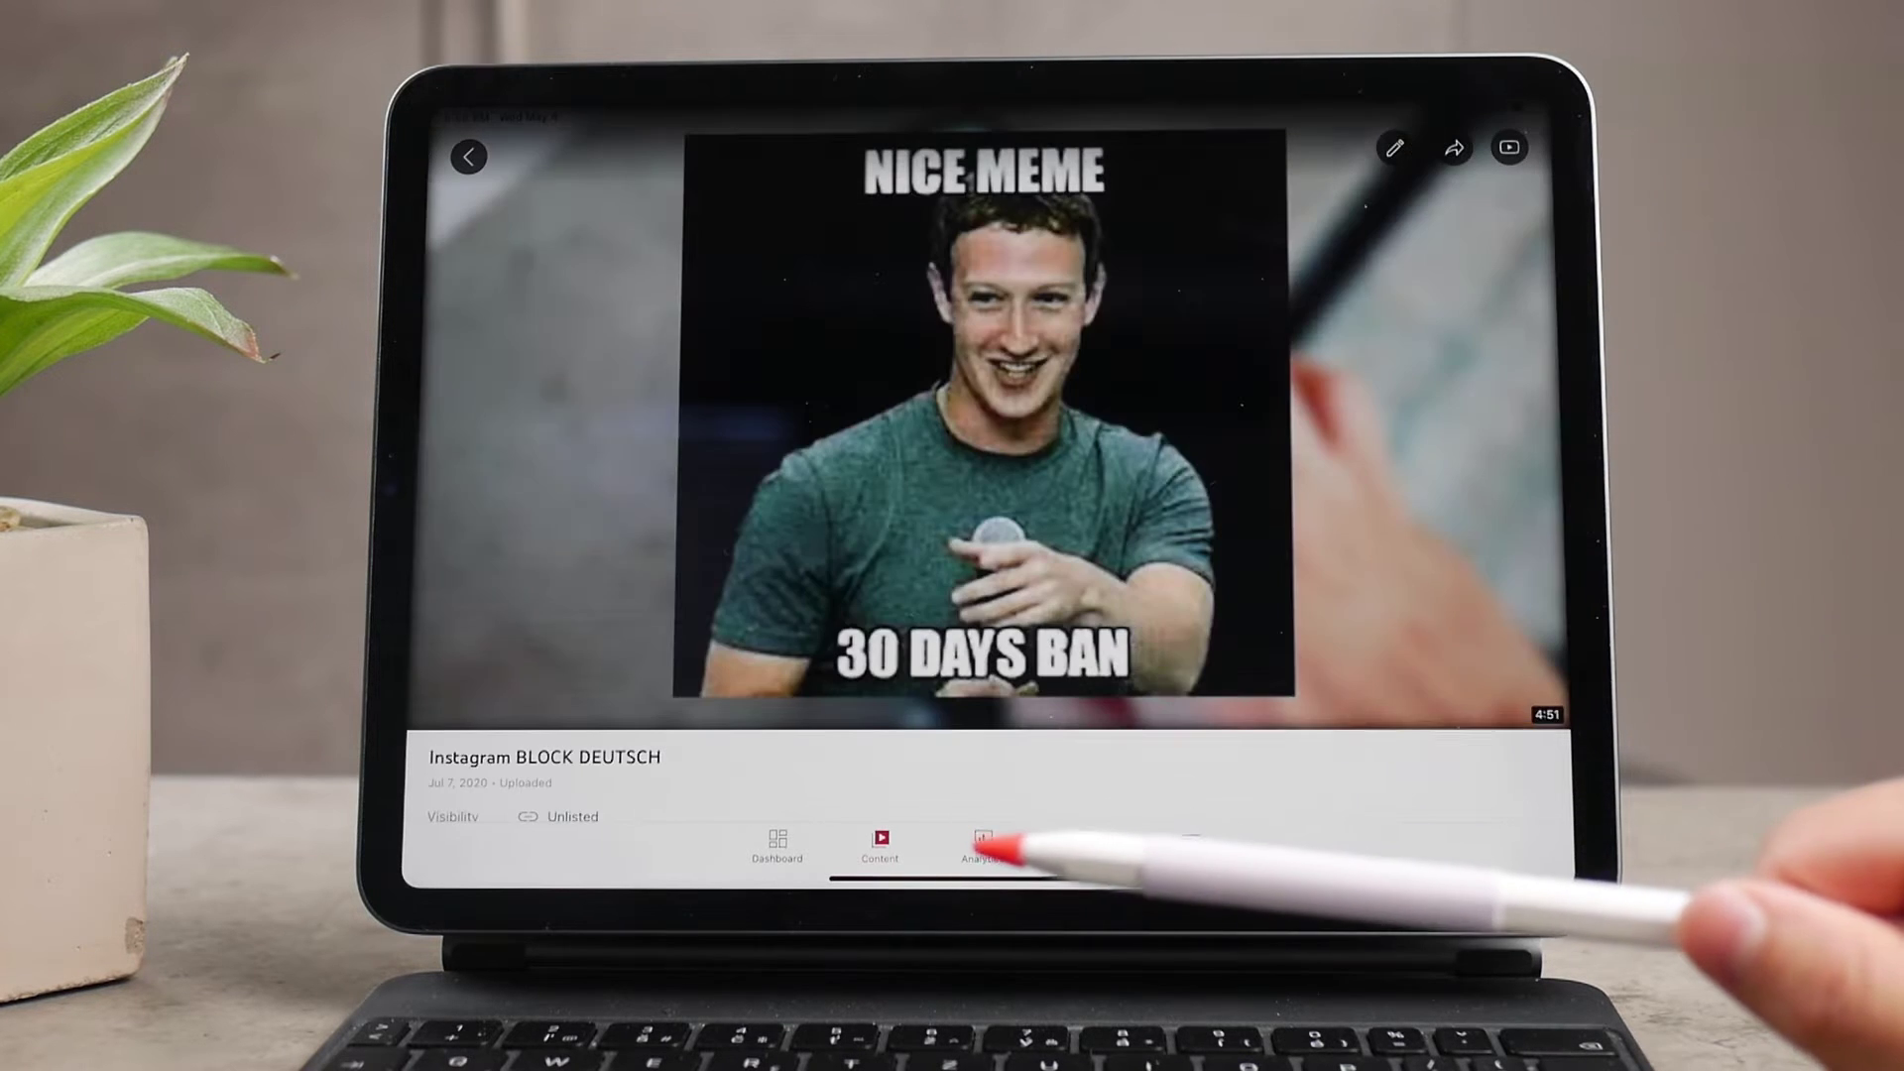
scroll(1275, 679, down, 5)
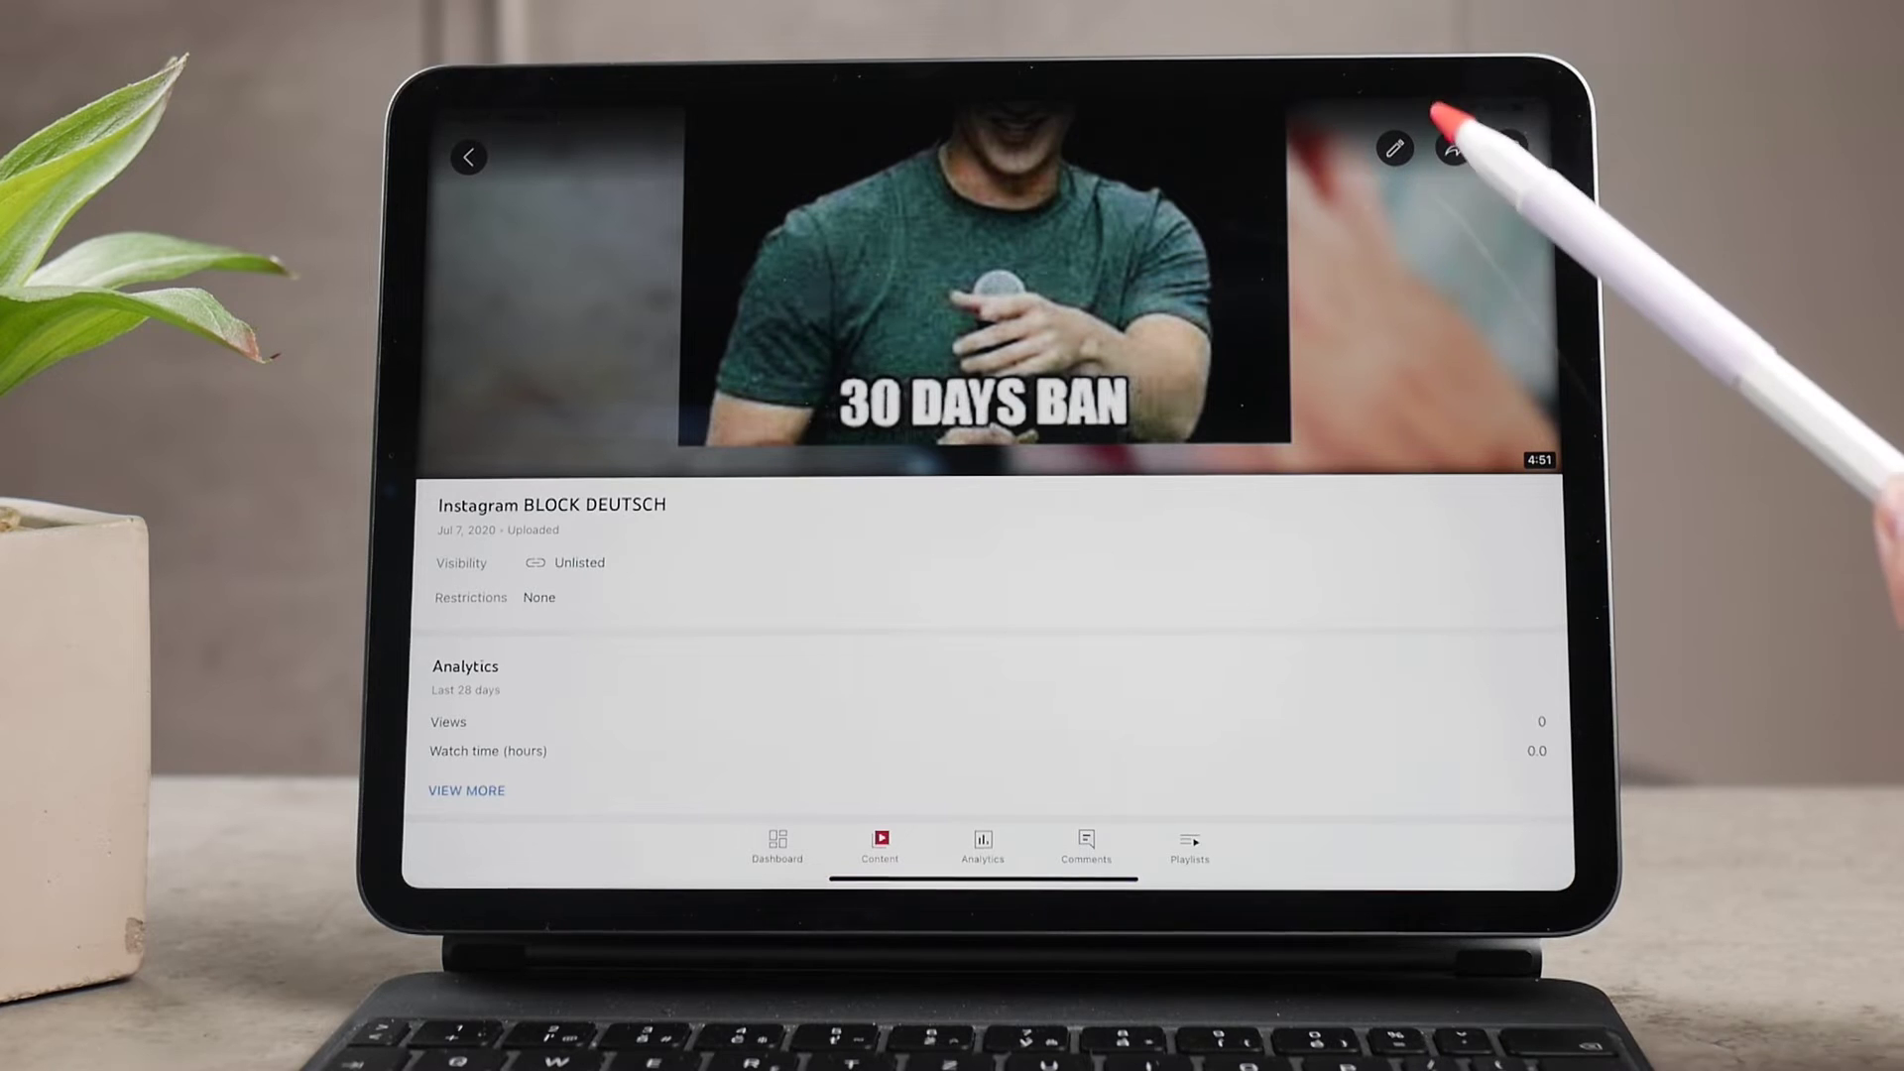
Open the edit screen for the Instagram BLOCK DEUTSCH video.
click(1395, 149)
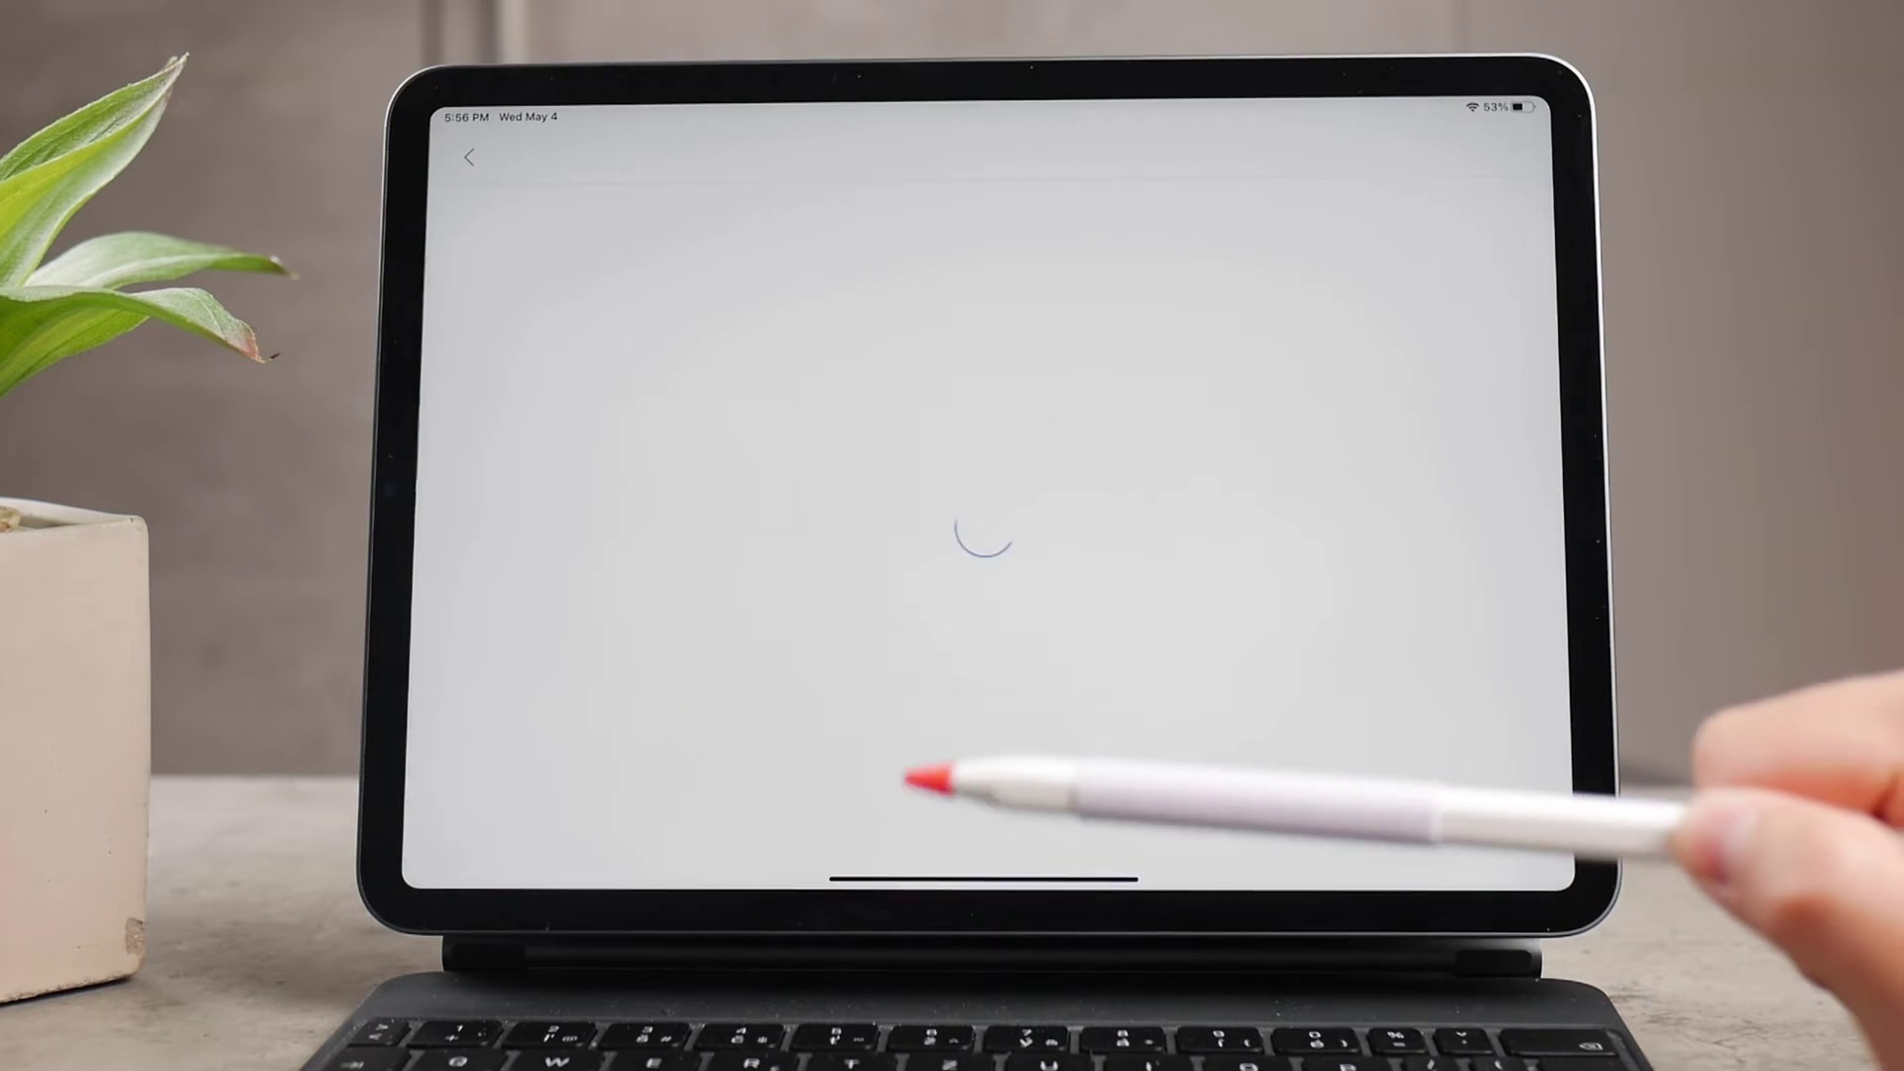
scroll(1043, 715, down, 5)
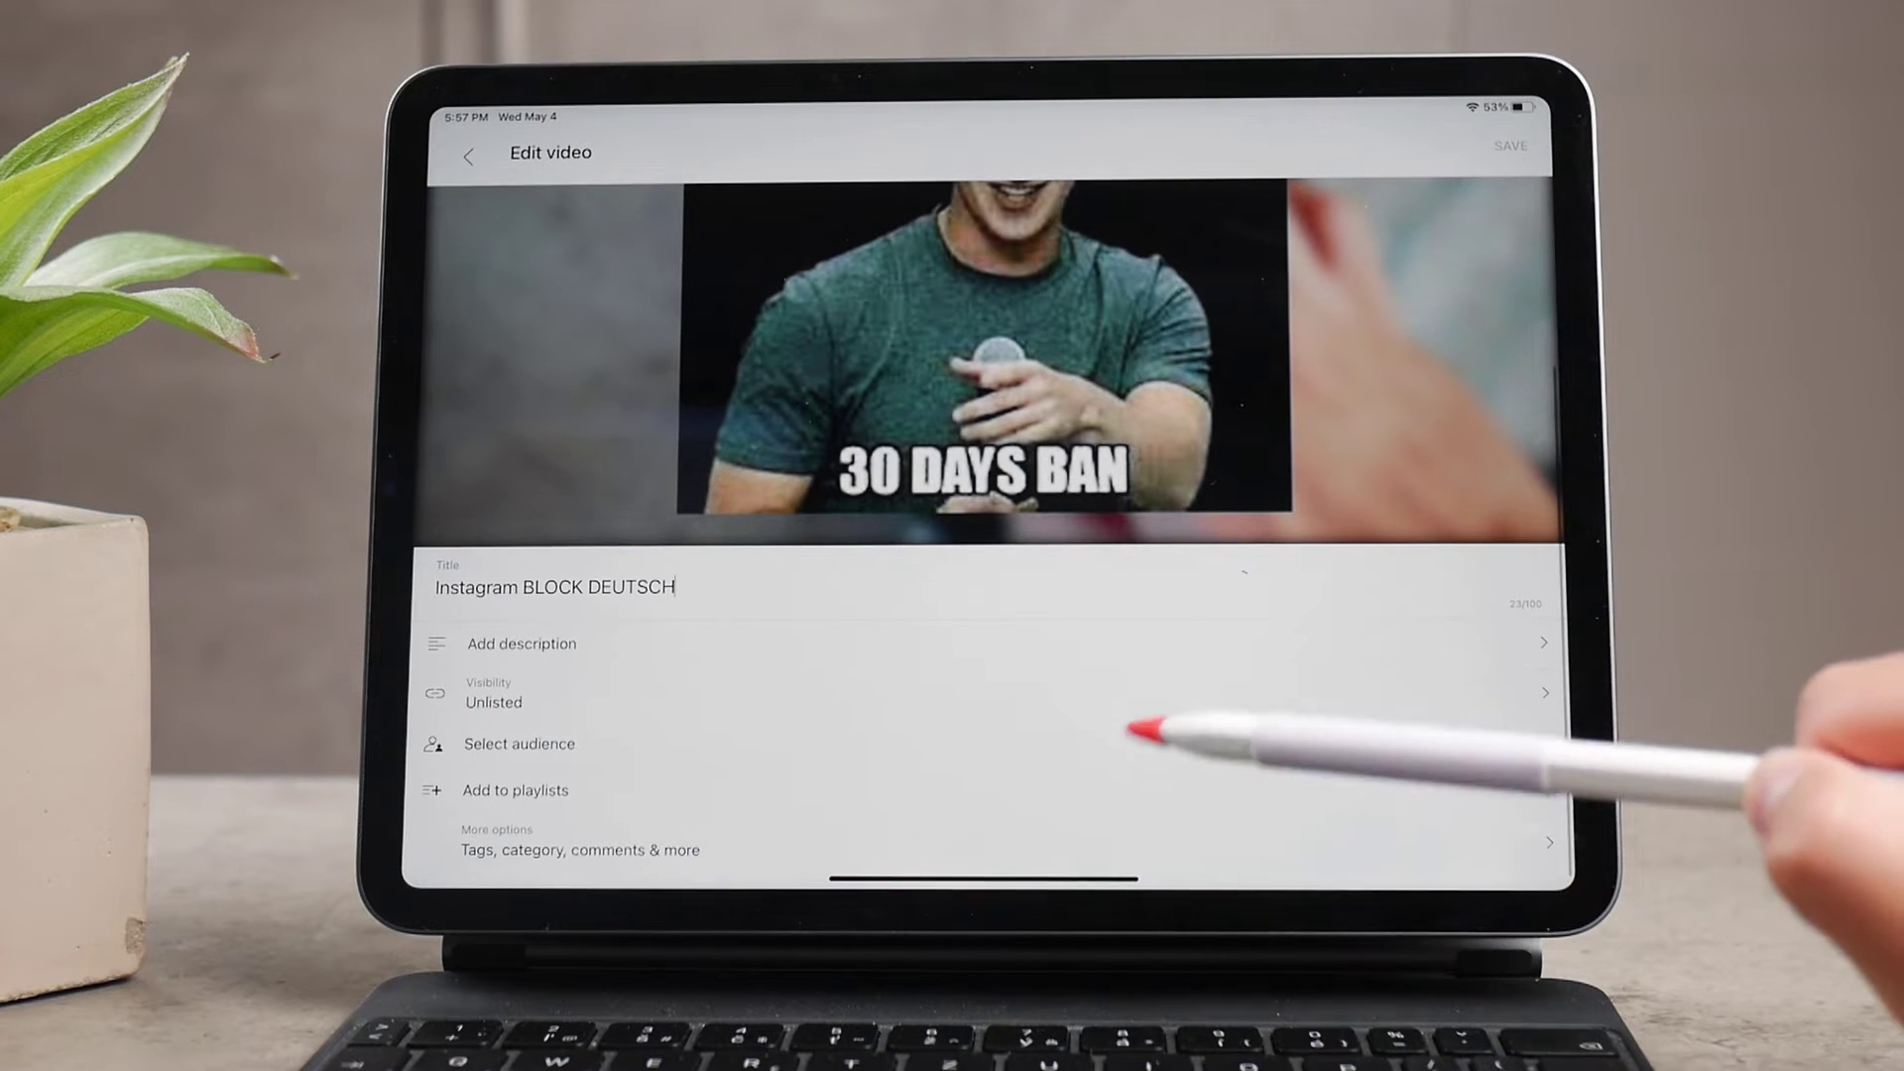
text( -)
scroll(1197, 703, down, 3)
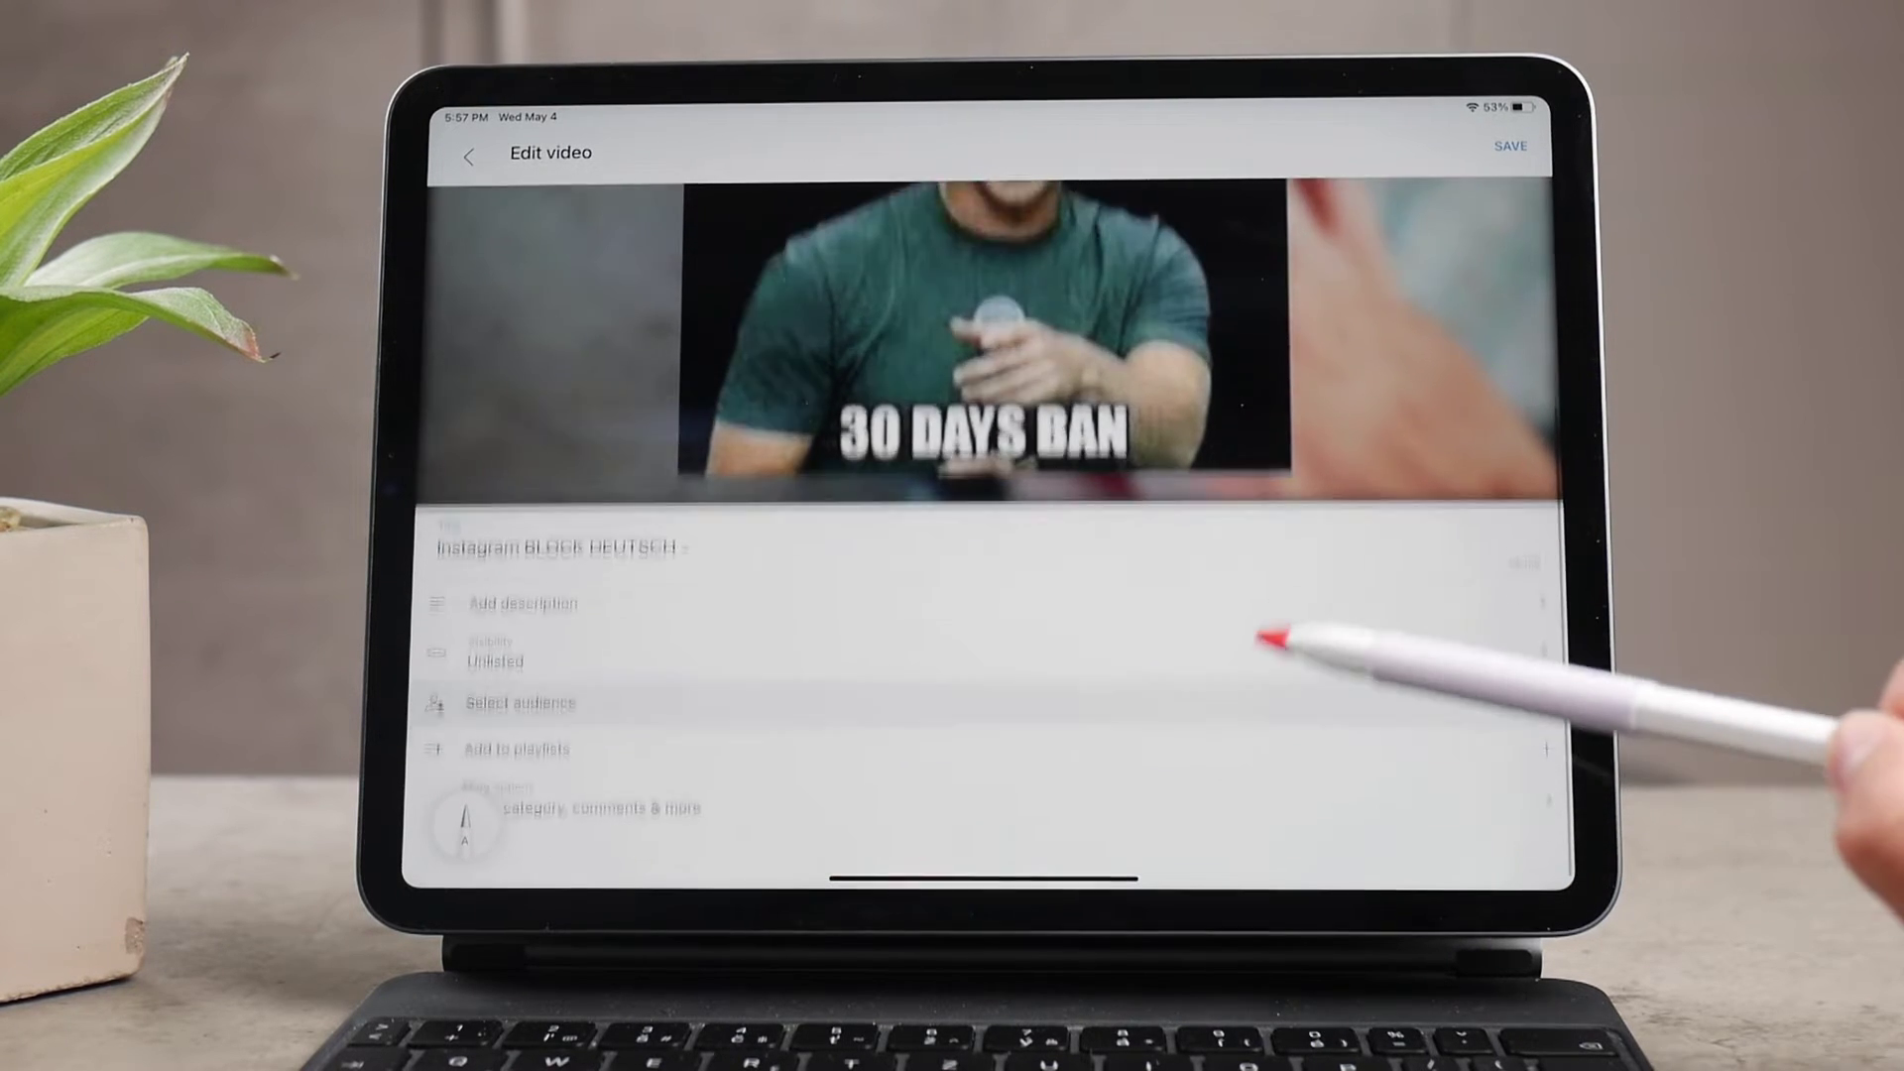
scroll(1042, 595, up, 3)
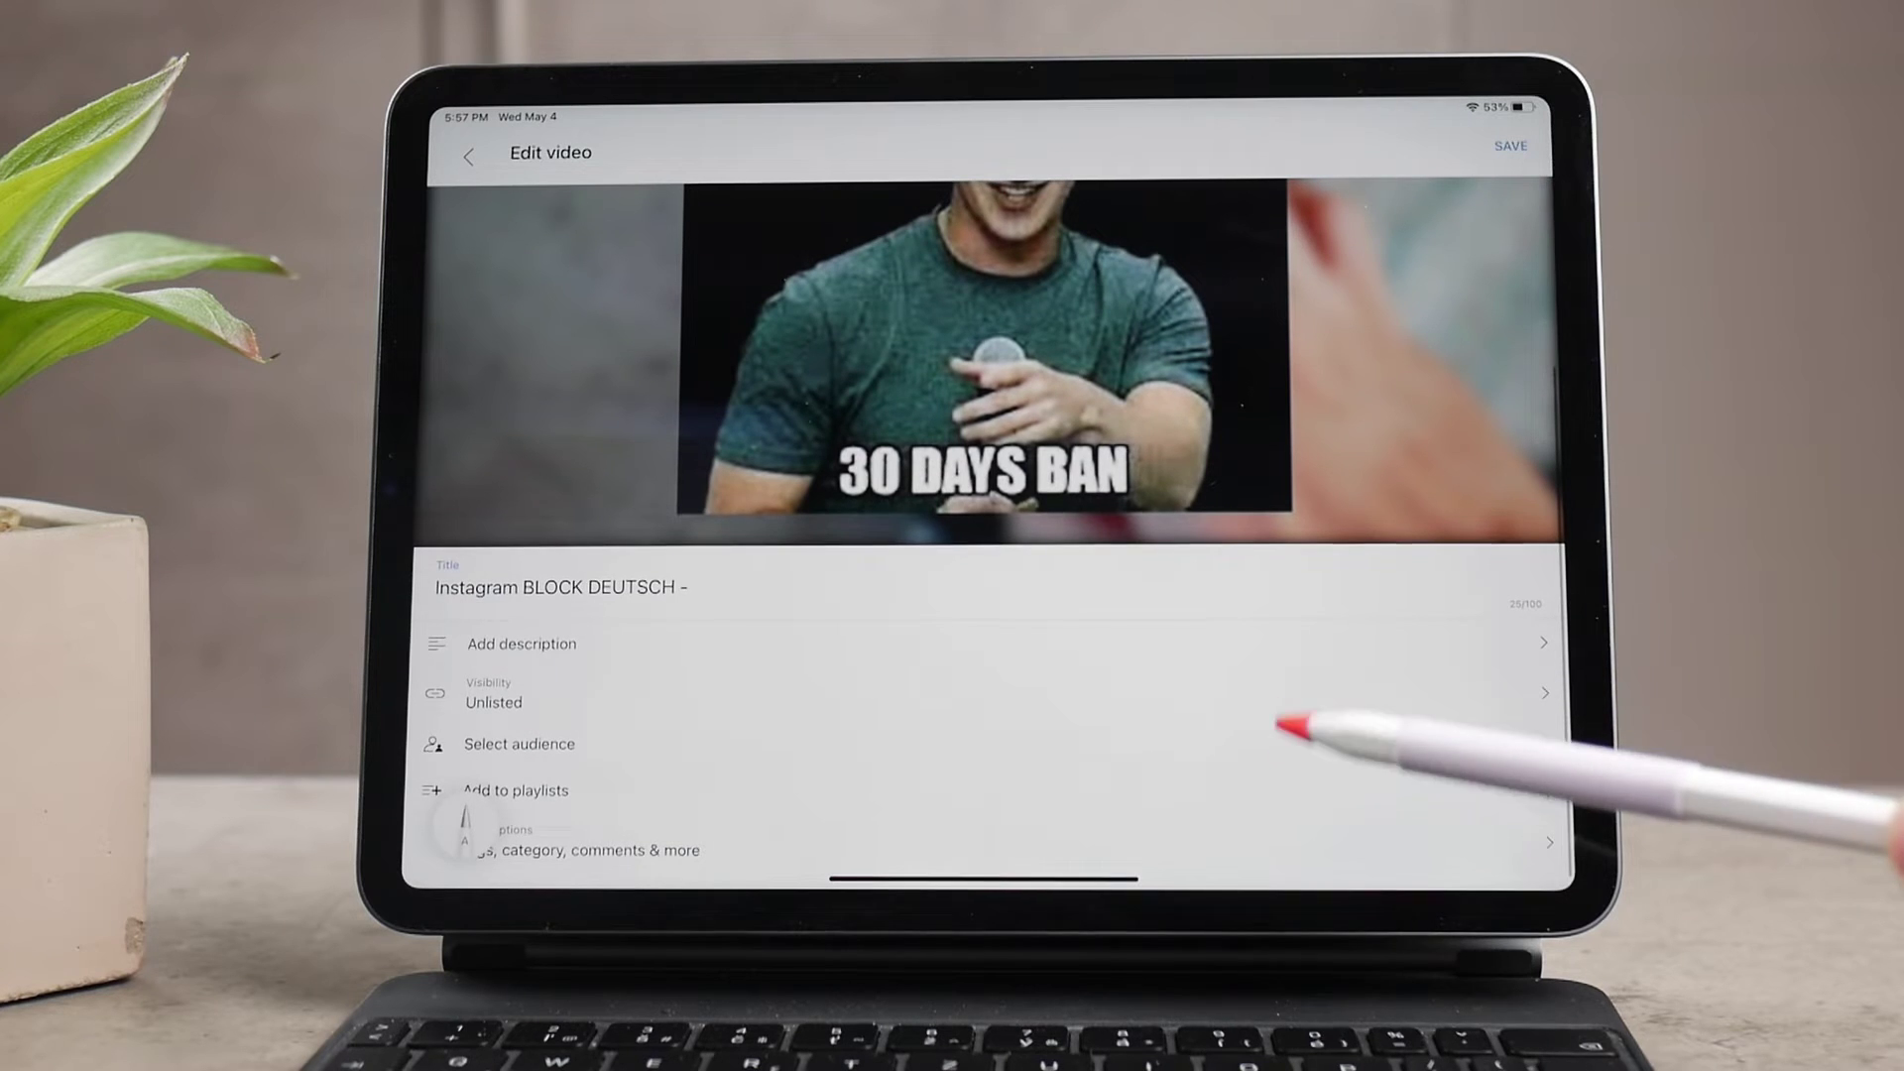
scroll(1338, 670, down, 3)
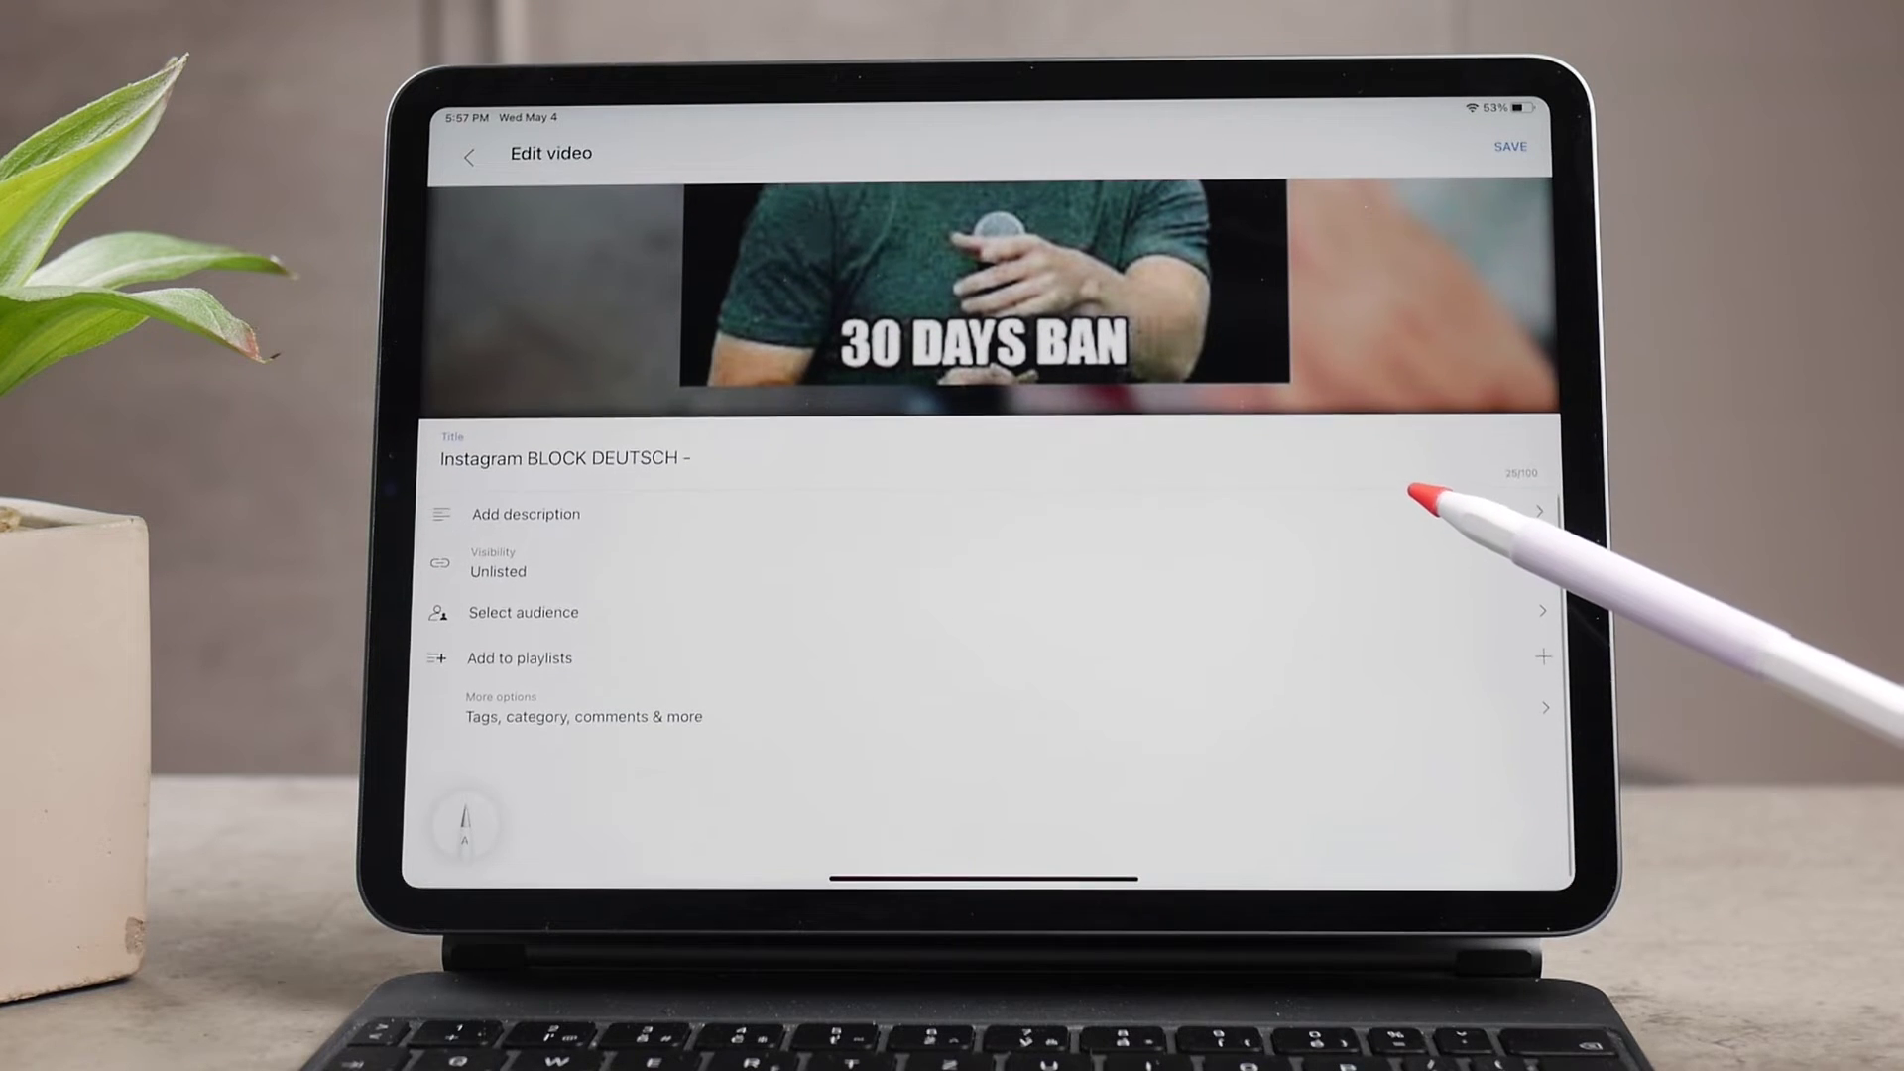
scroll(1041, 595, up, 3)
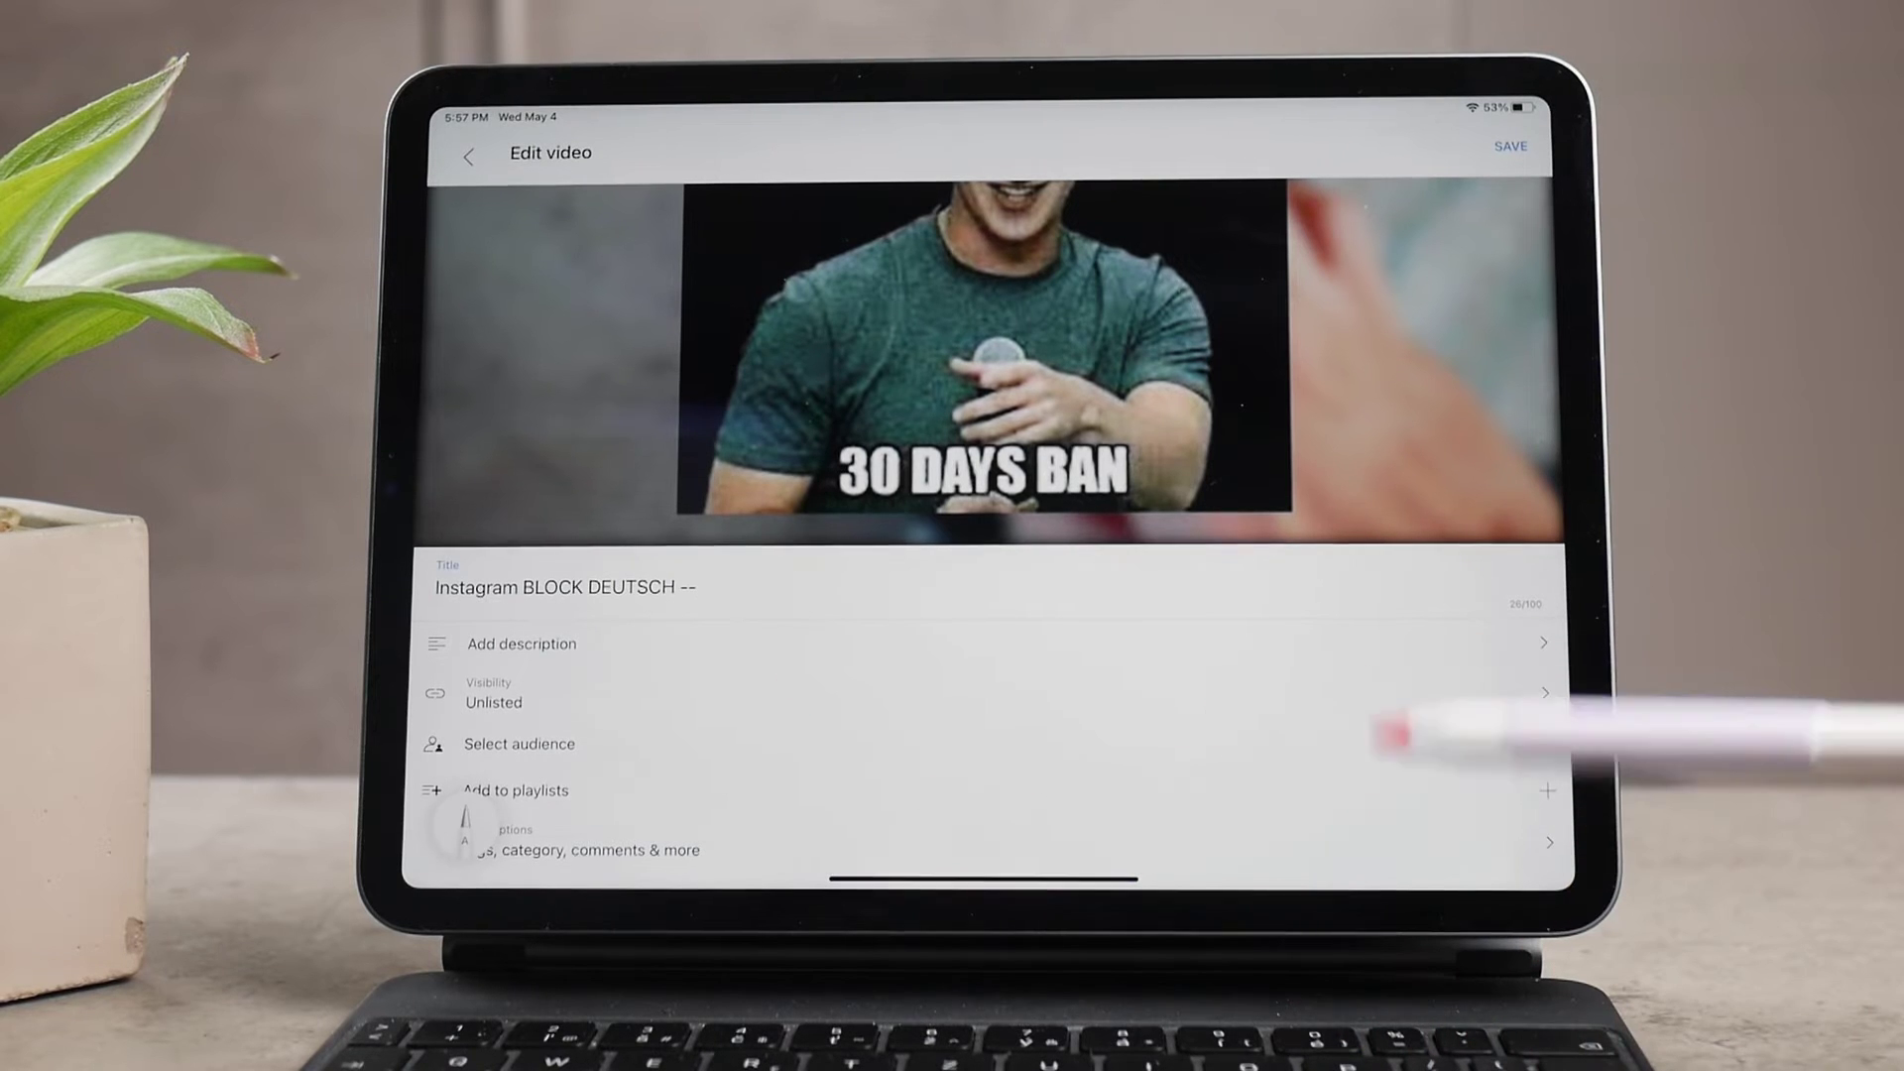
Open 'Tags, category, comments & more', then briefly view Control Center brightness controls.
click(1176, 850)
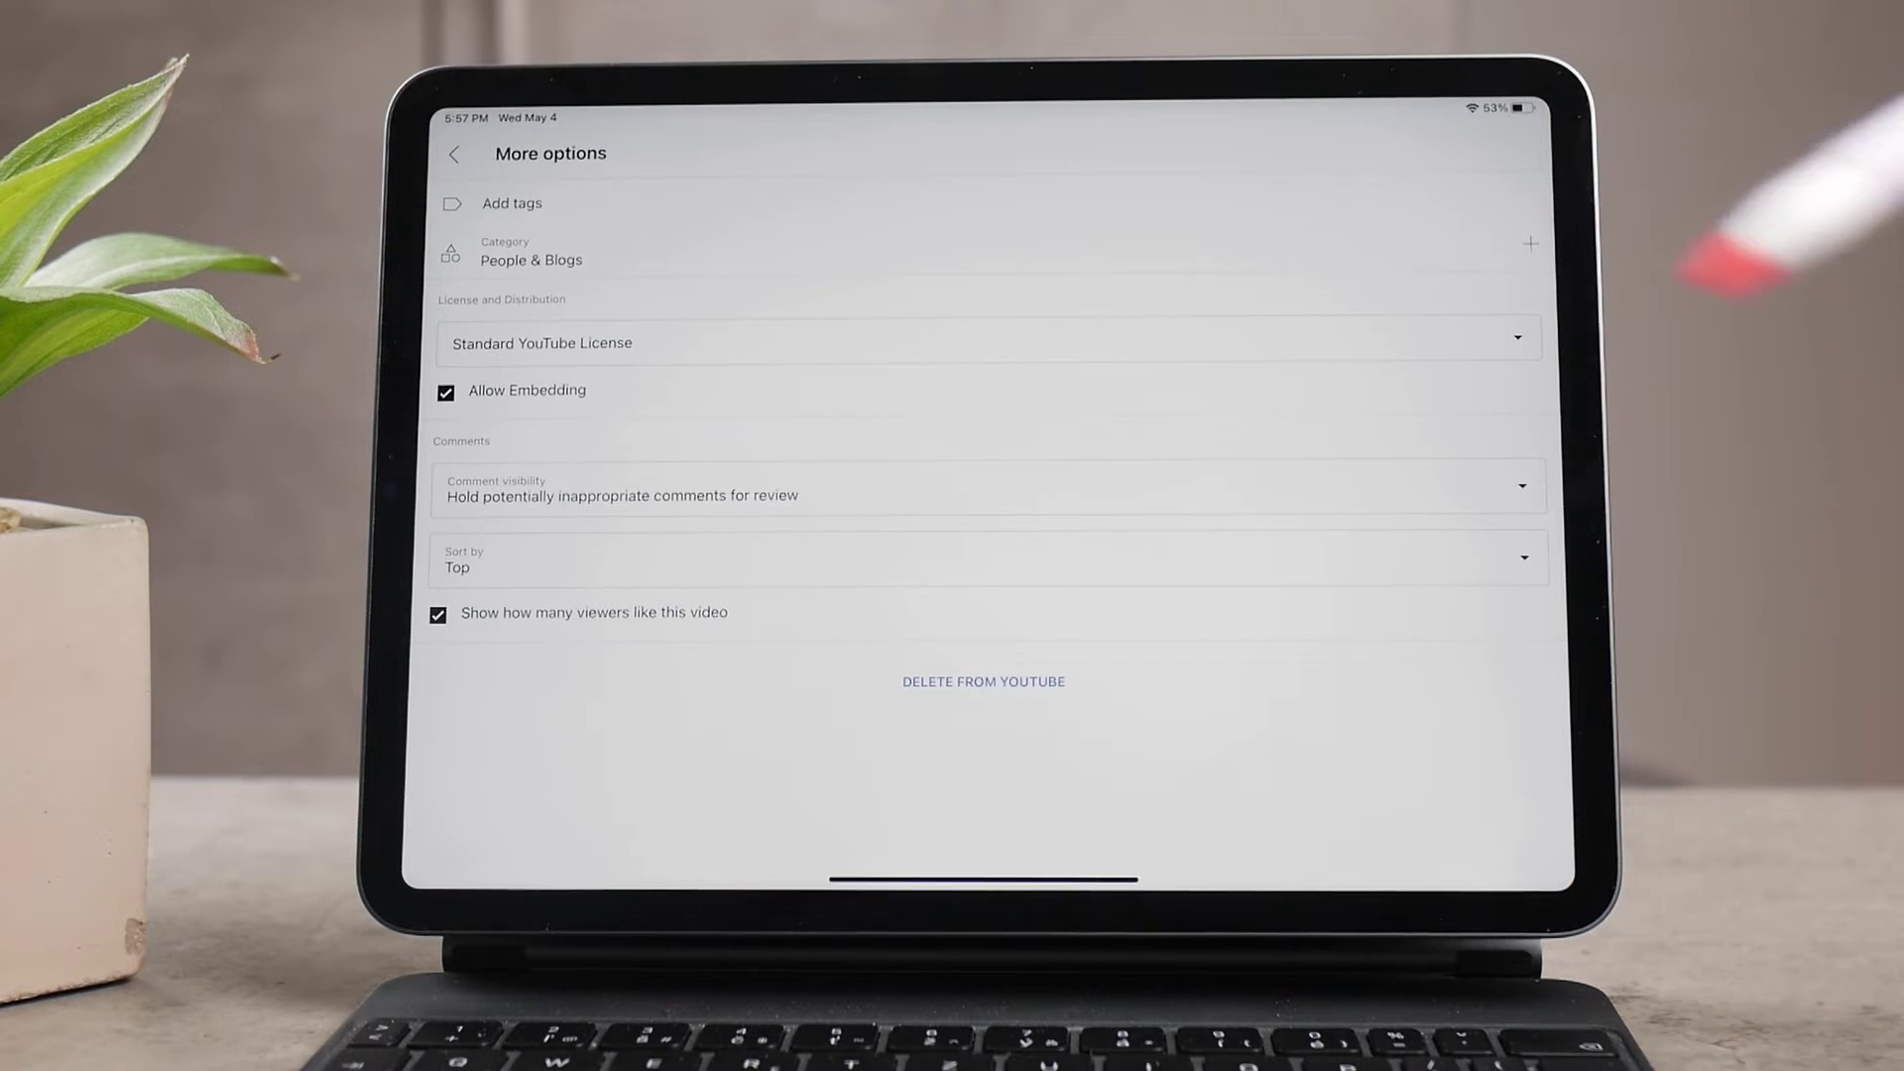
drag(1502, 91, 1487, 297)
click(1399, 353)
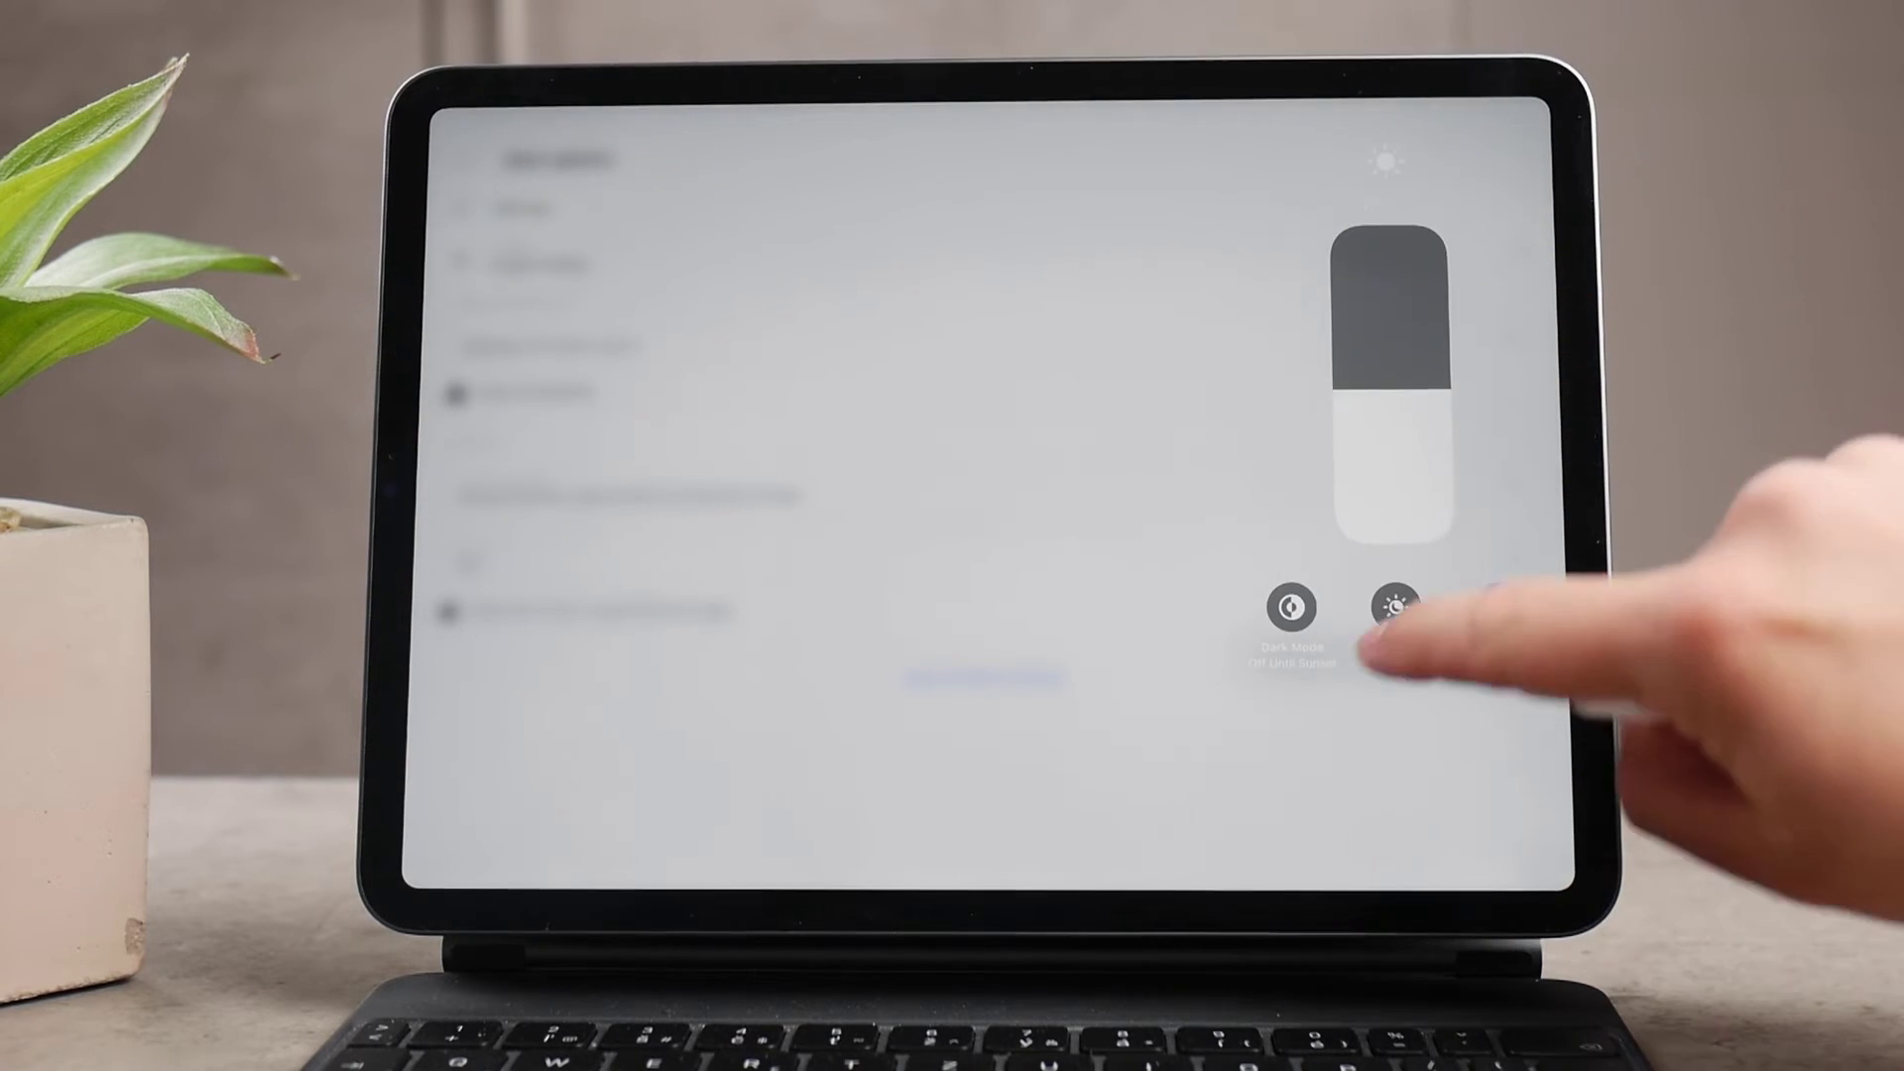
click(1280, 736)
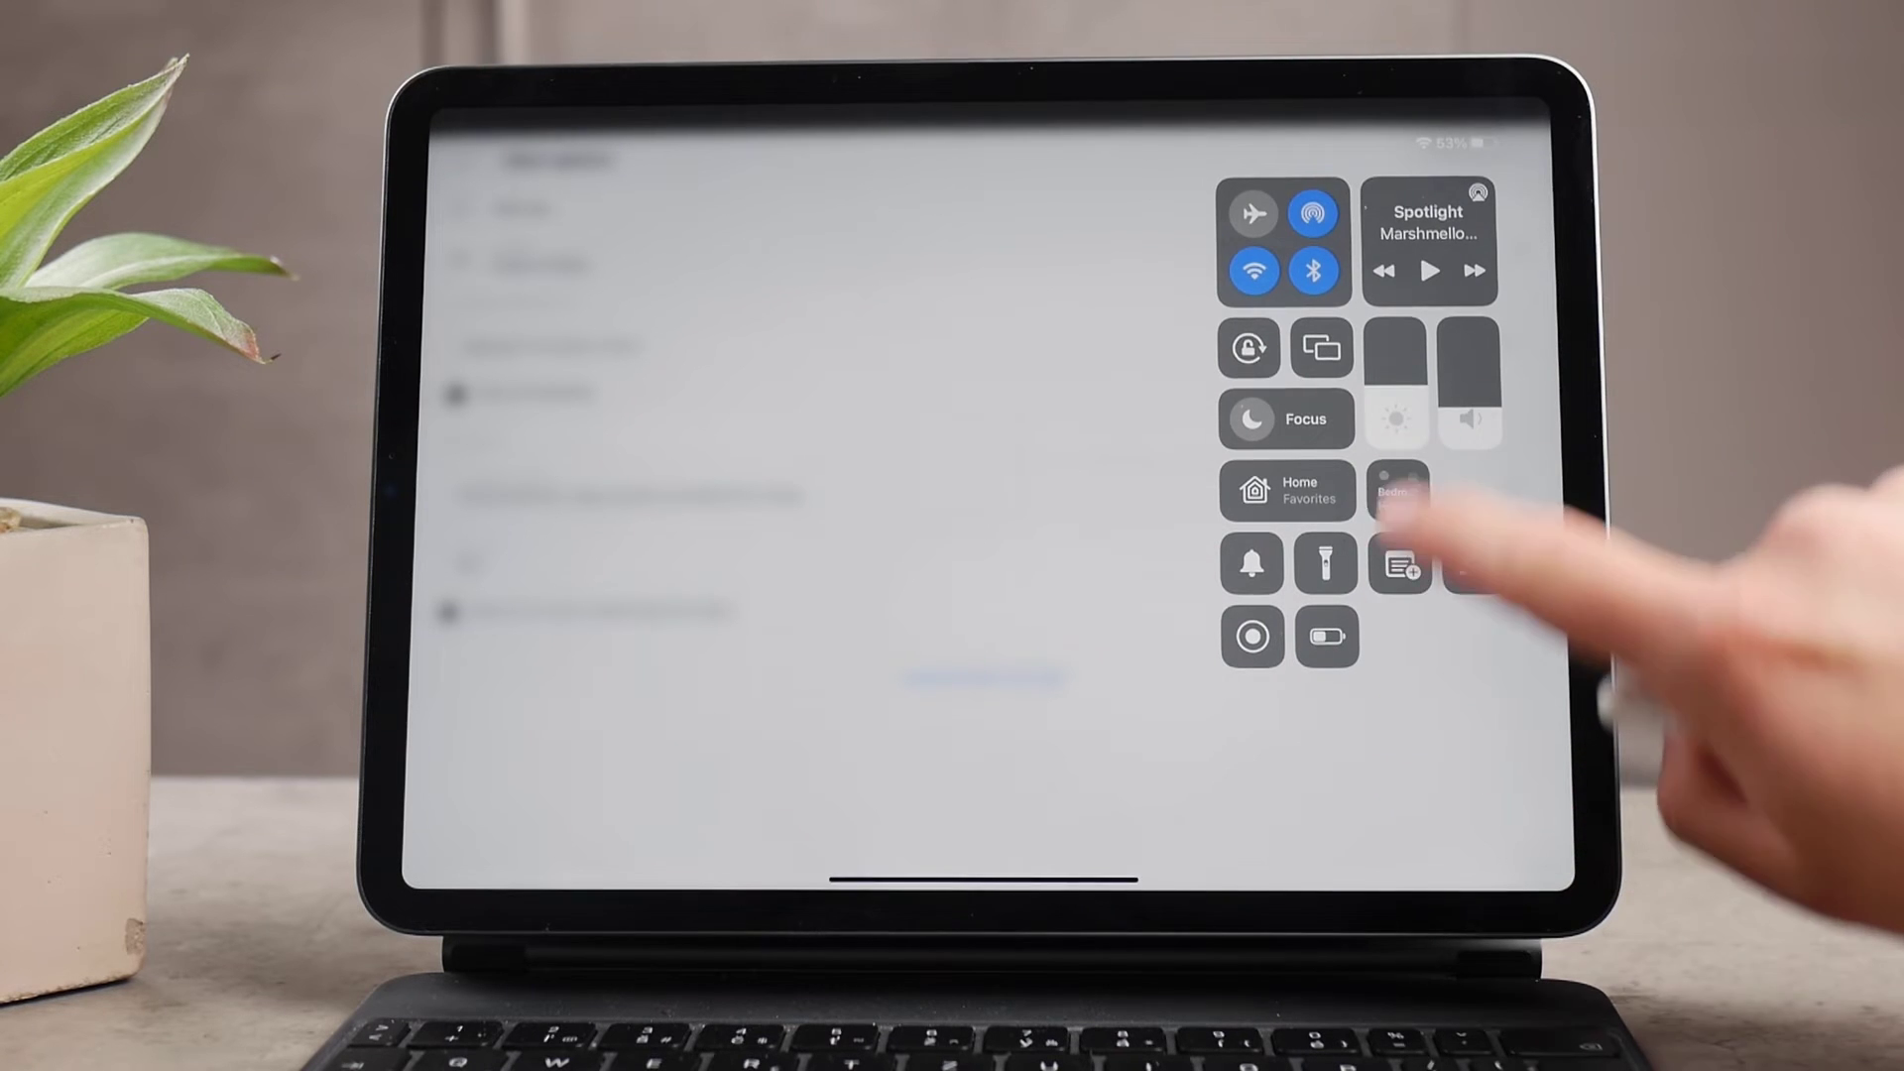
click(1398, 373)
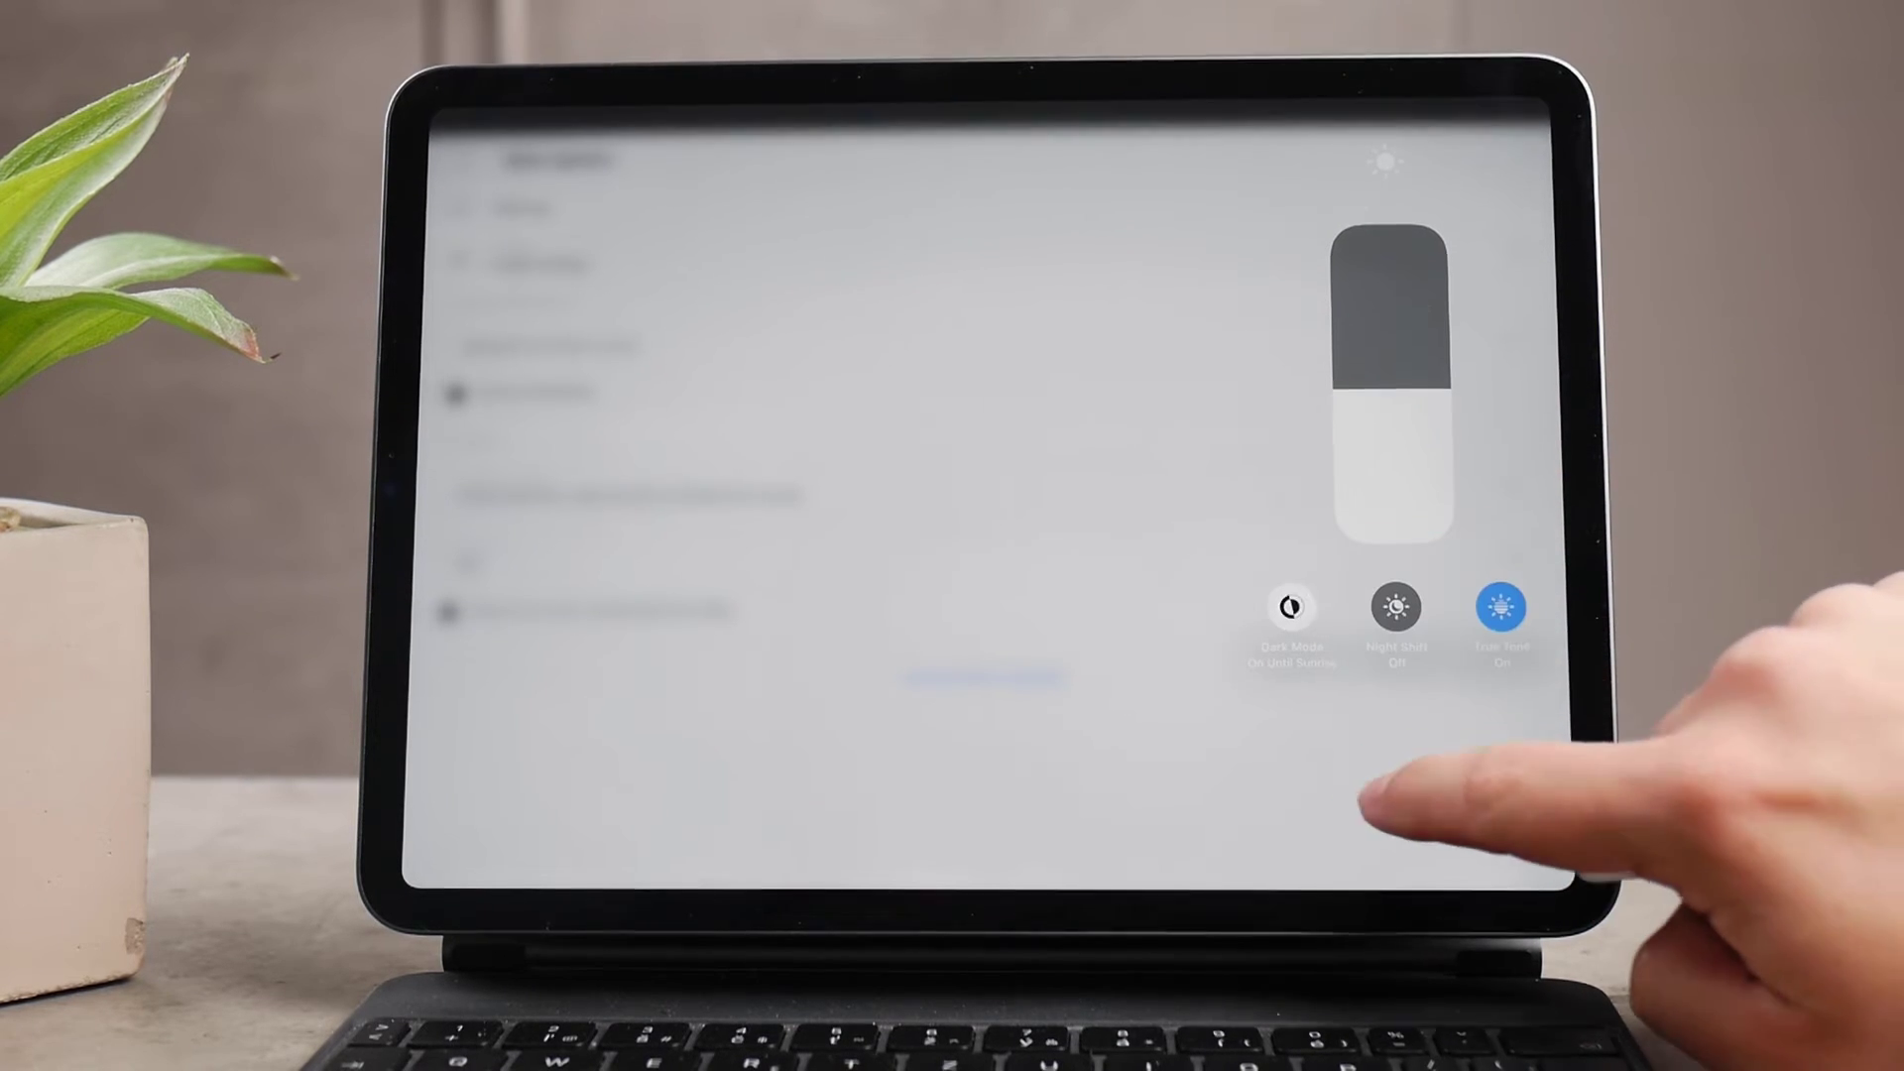
click(1413, 744)
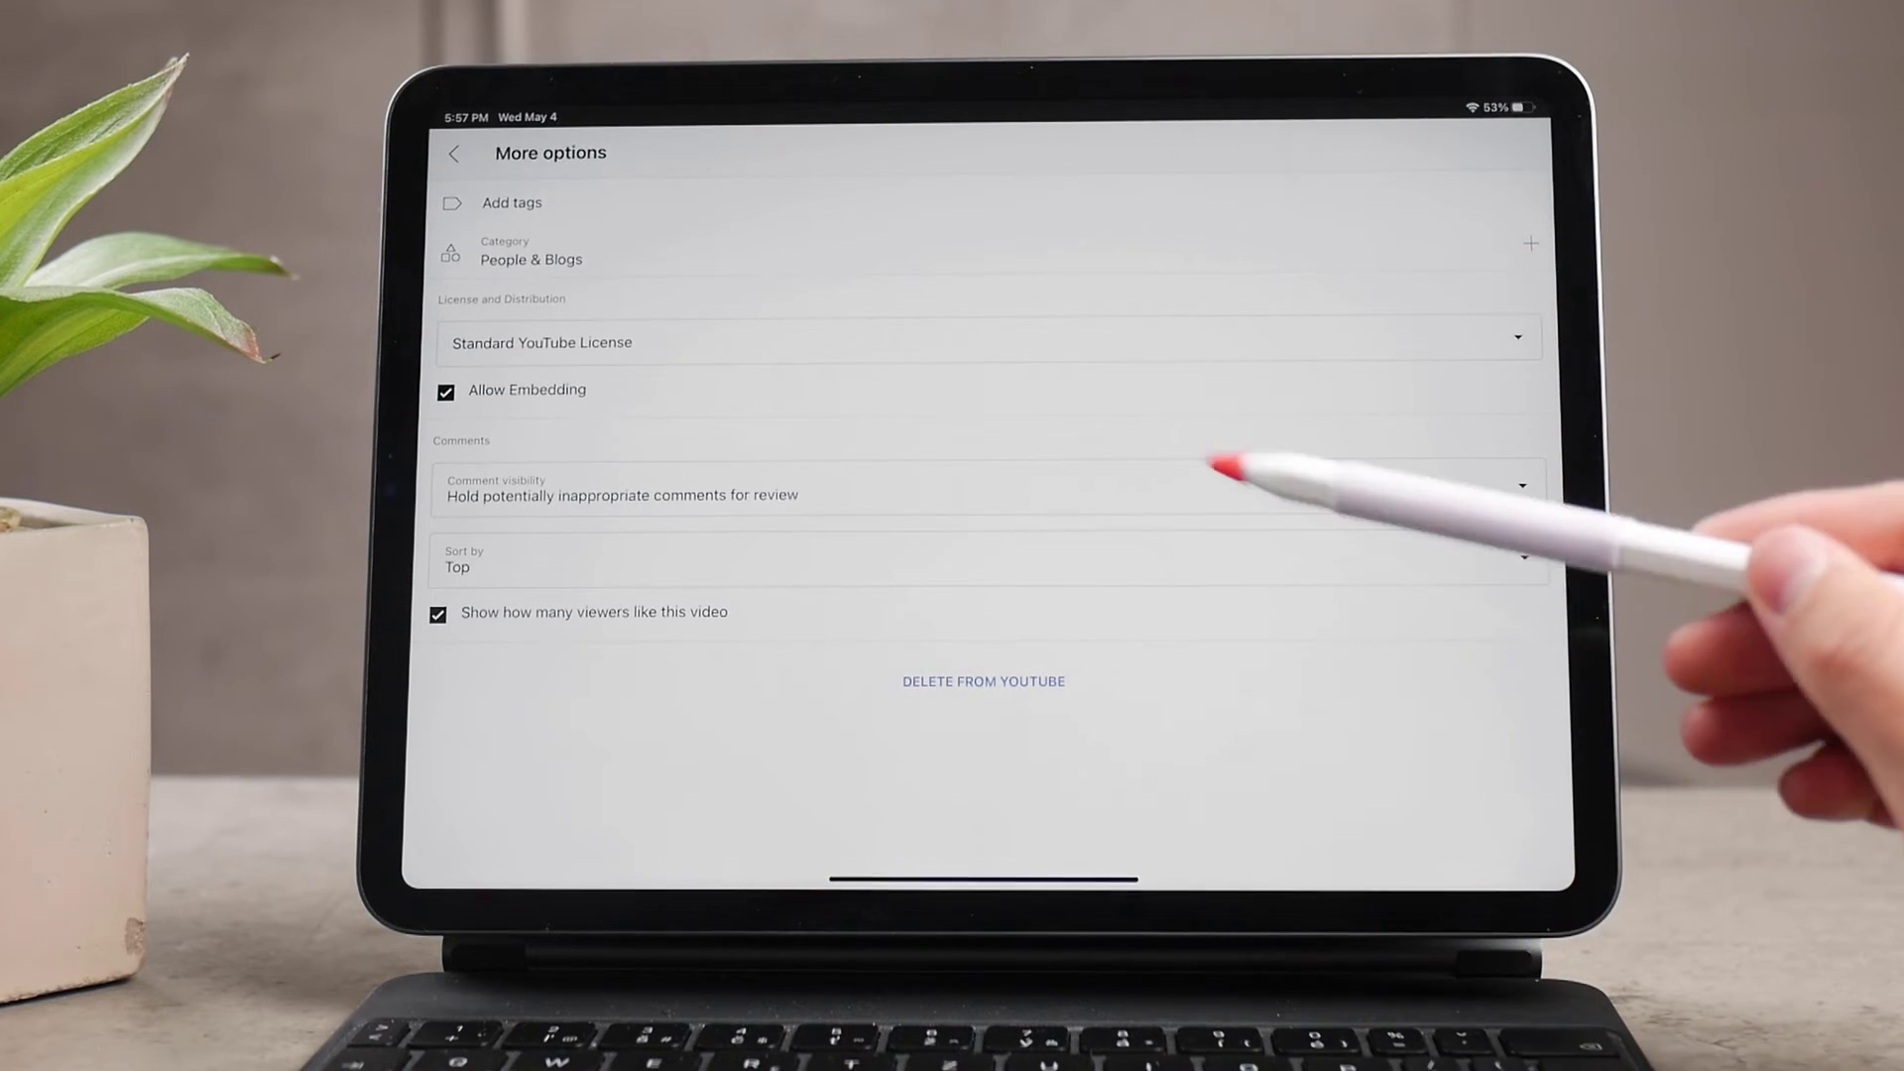
click(1026, 489)
click(938, 740)
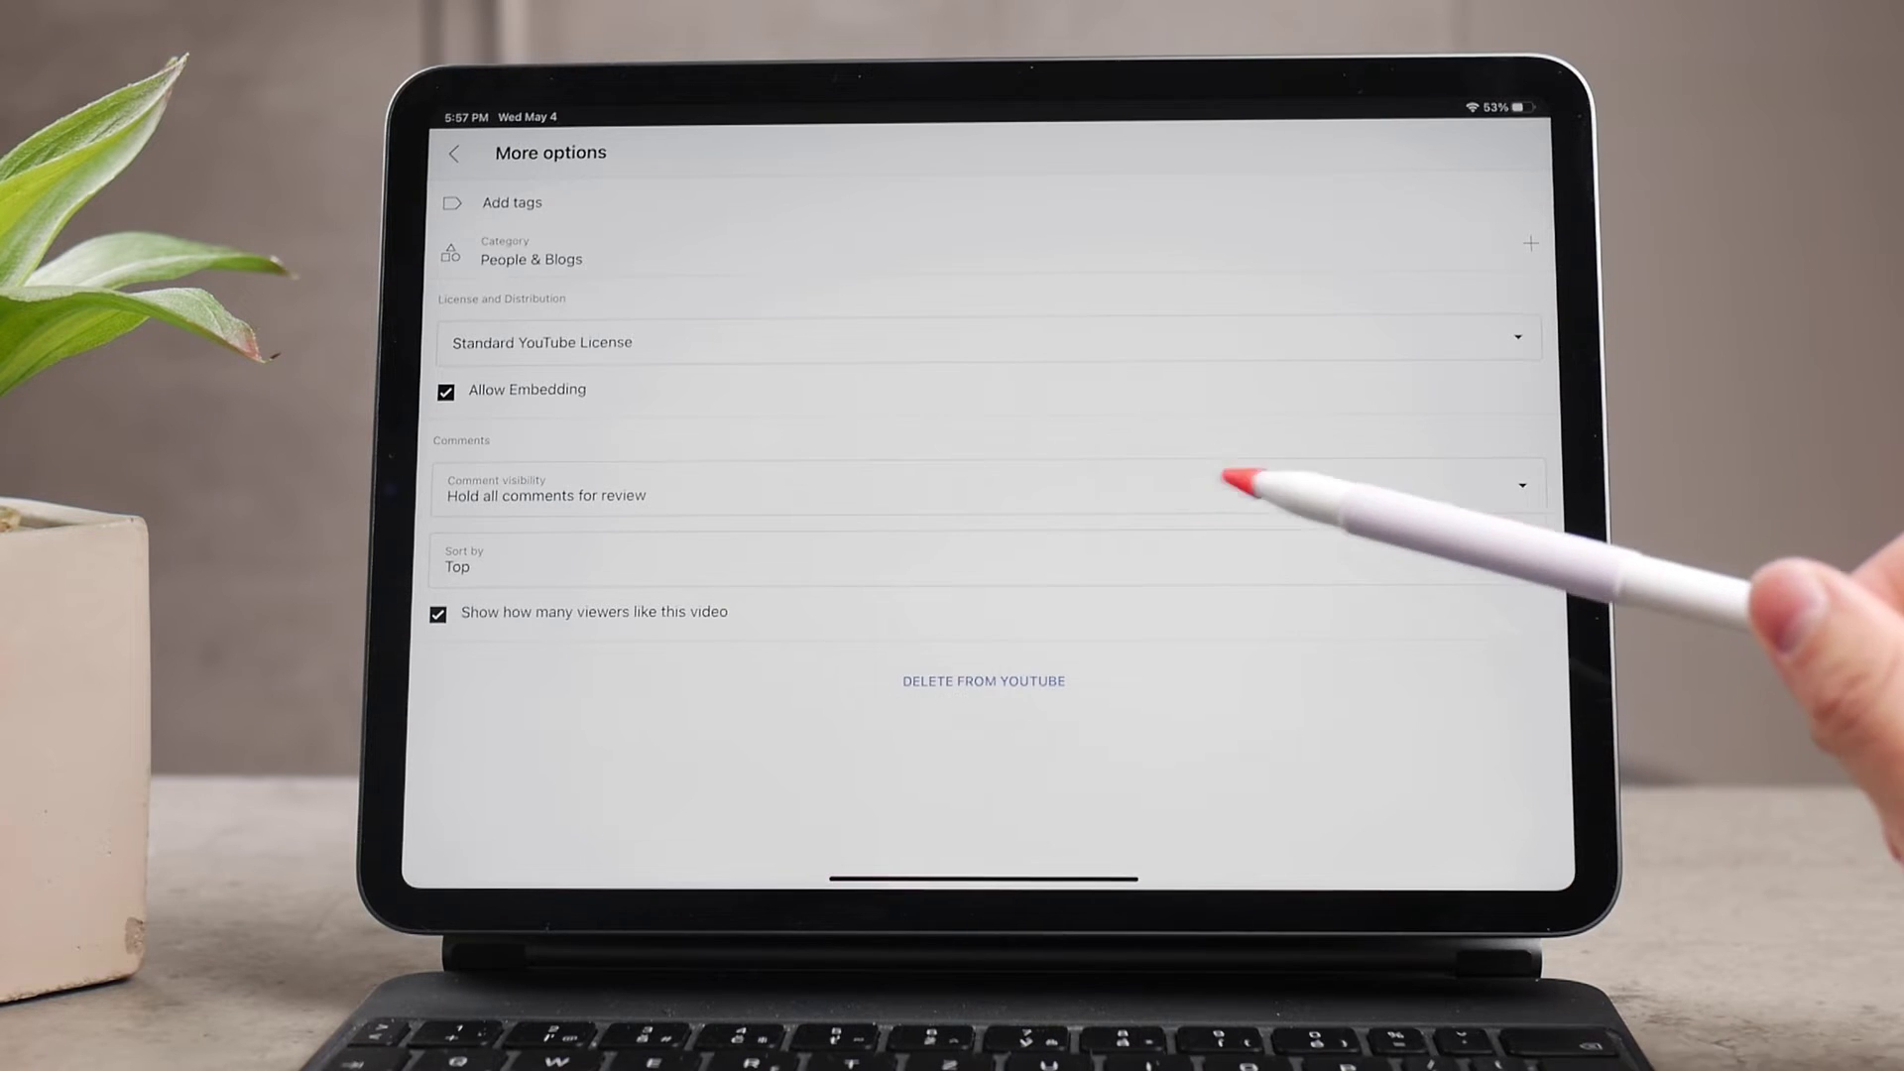
click(1146, 487)
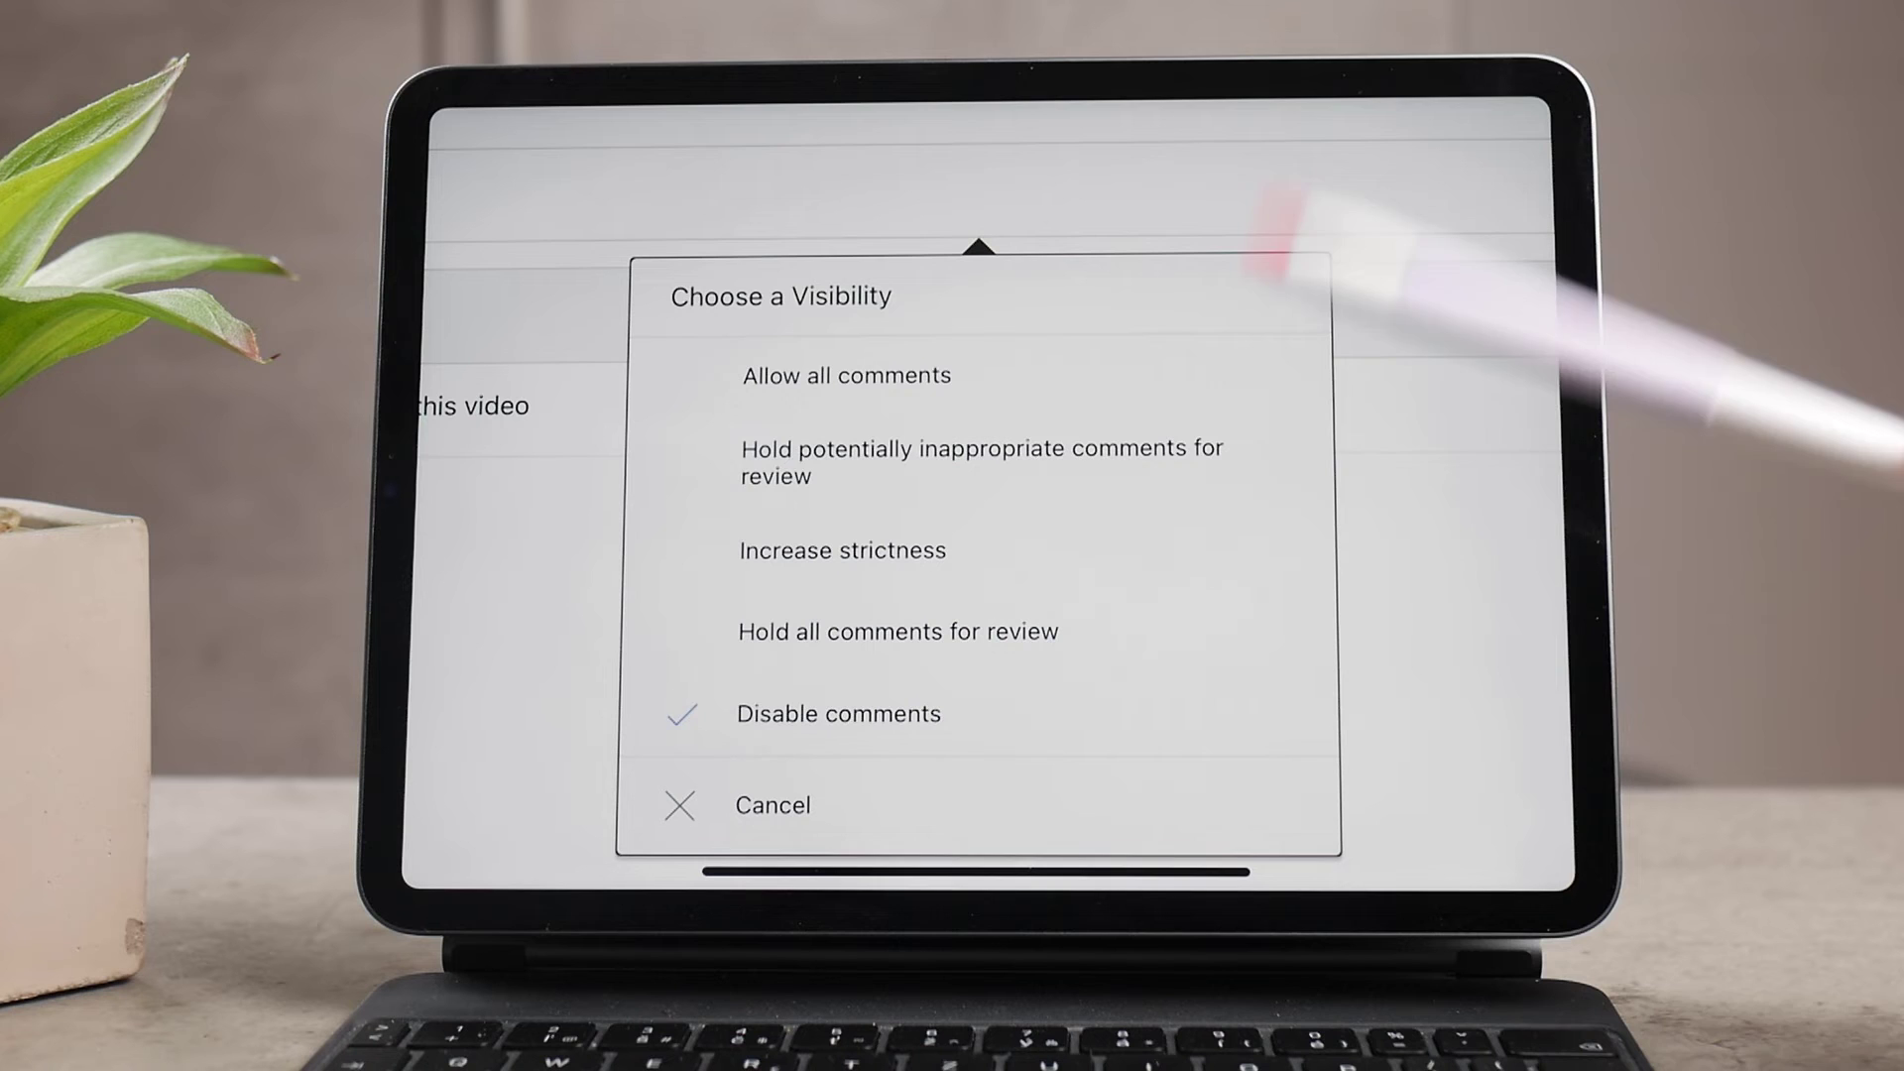
click(1259, 474)
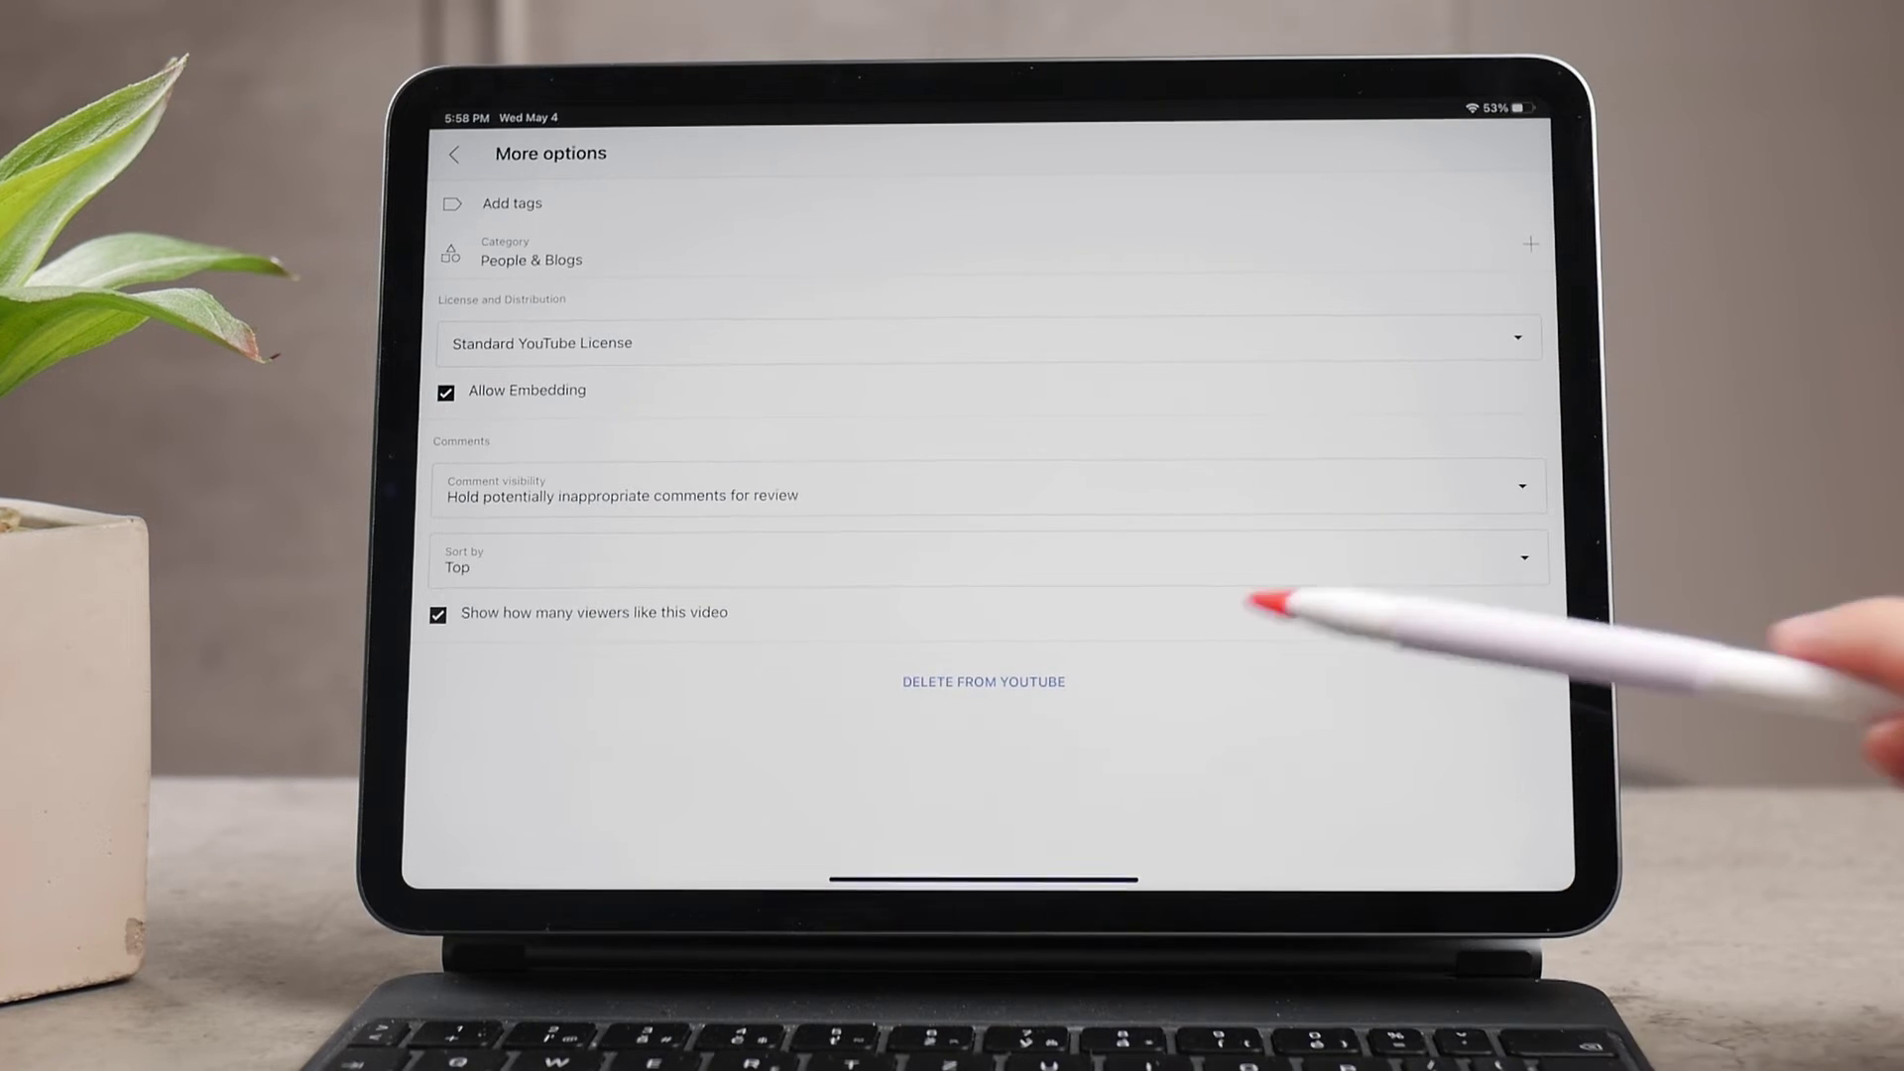
Open the Sort by dropdown listing Top and Newest comment orders.
click(1275, 557)
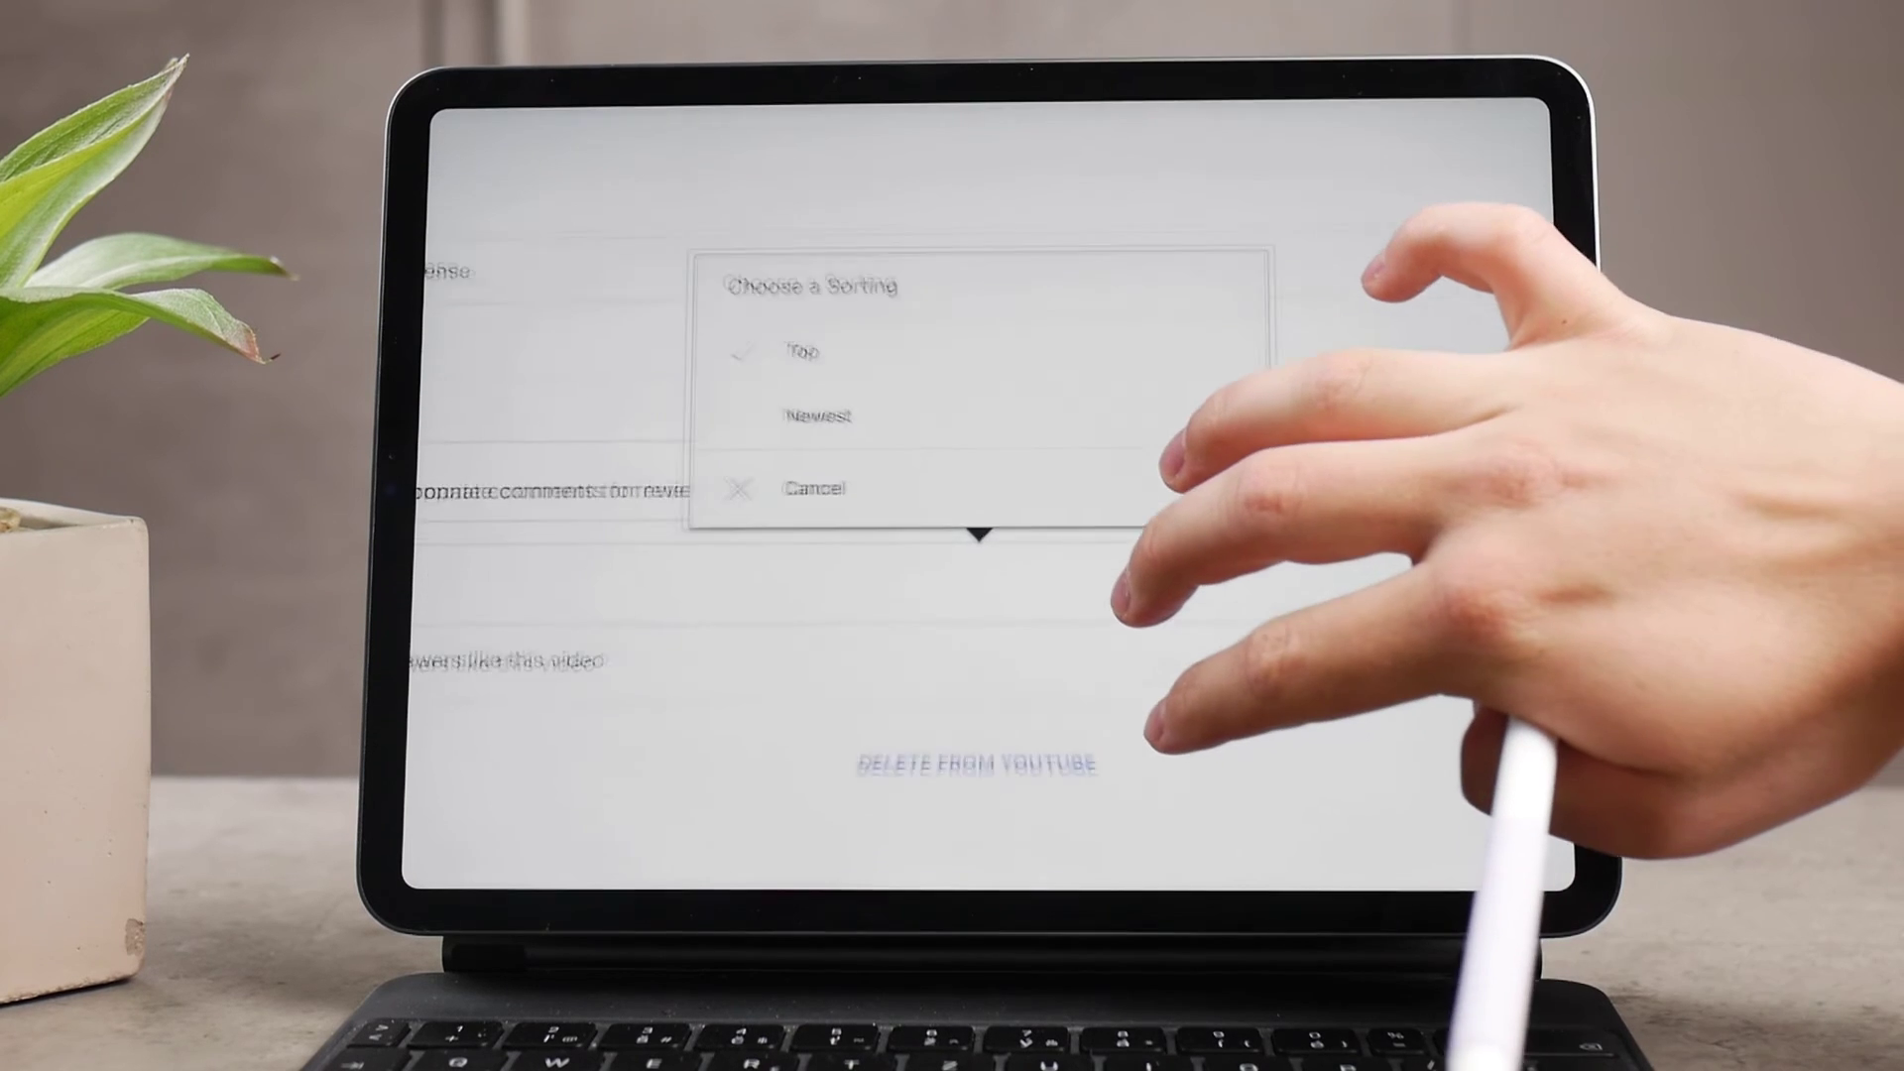